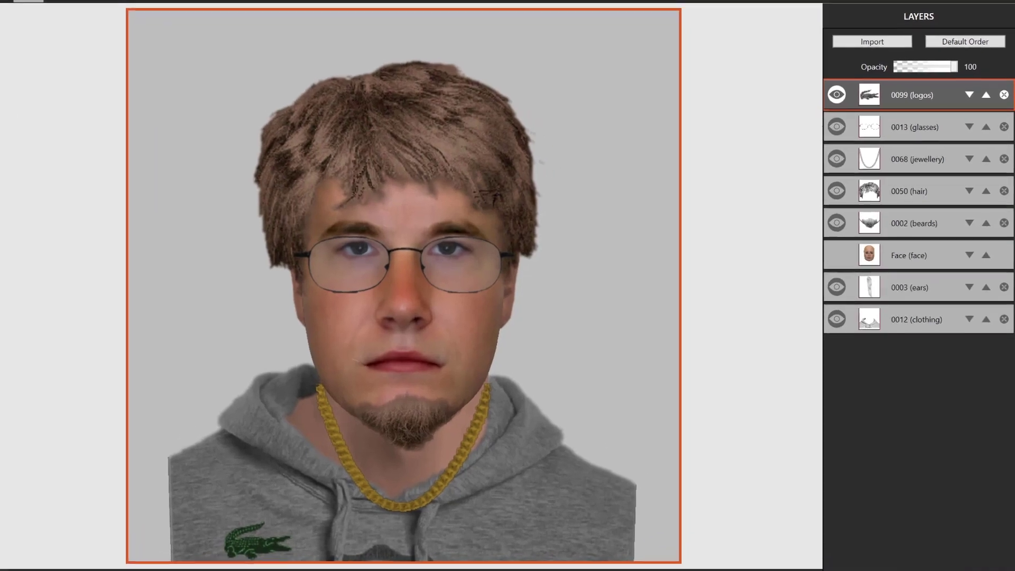
# - Toggle the logo, glasses and jewellery layers off and back on to check which part of the face each controls
pyautogui.click(834, 92)
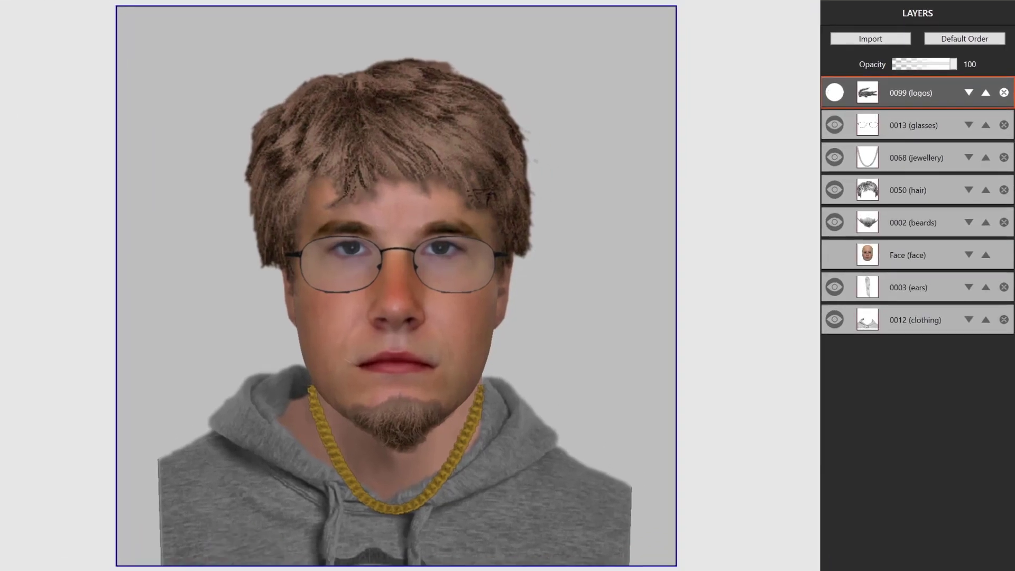
pyautogui.click(834, 92)
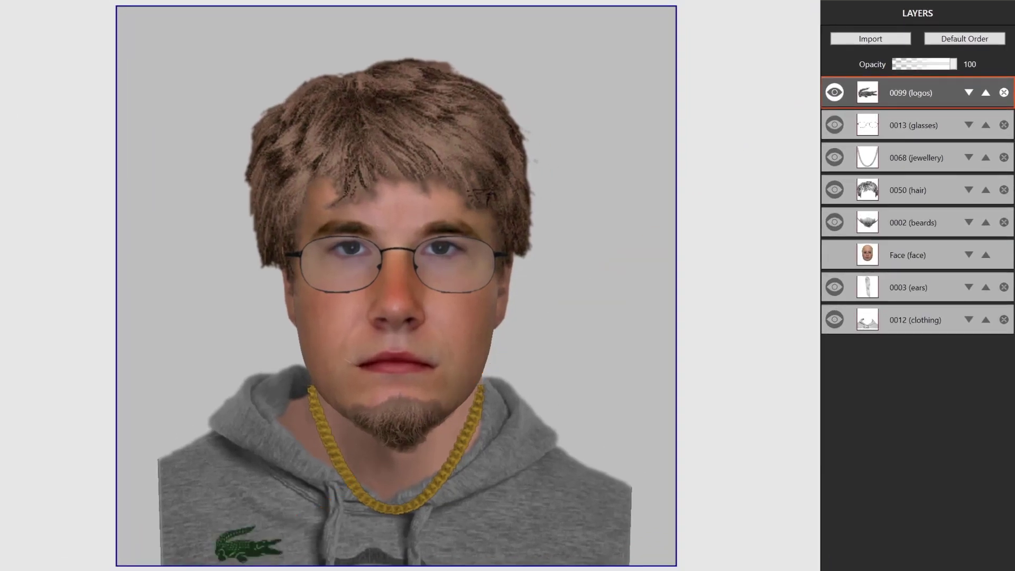
pyautogui.click(834, 125)
pyautogui.click(835, 124)
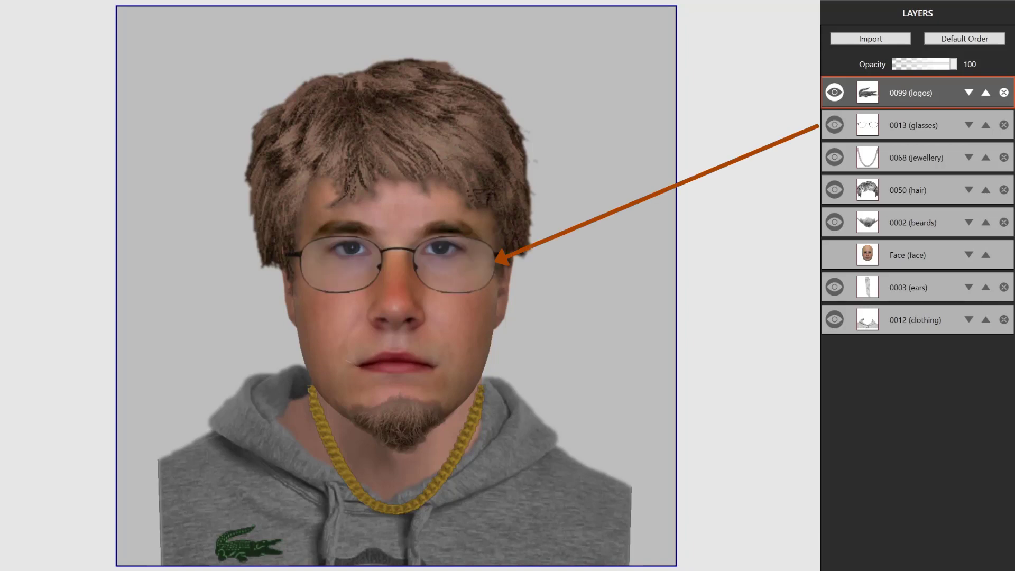
pyautogui.click(834, 157)
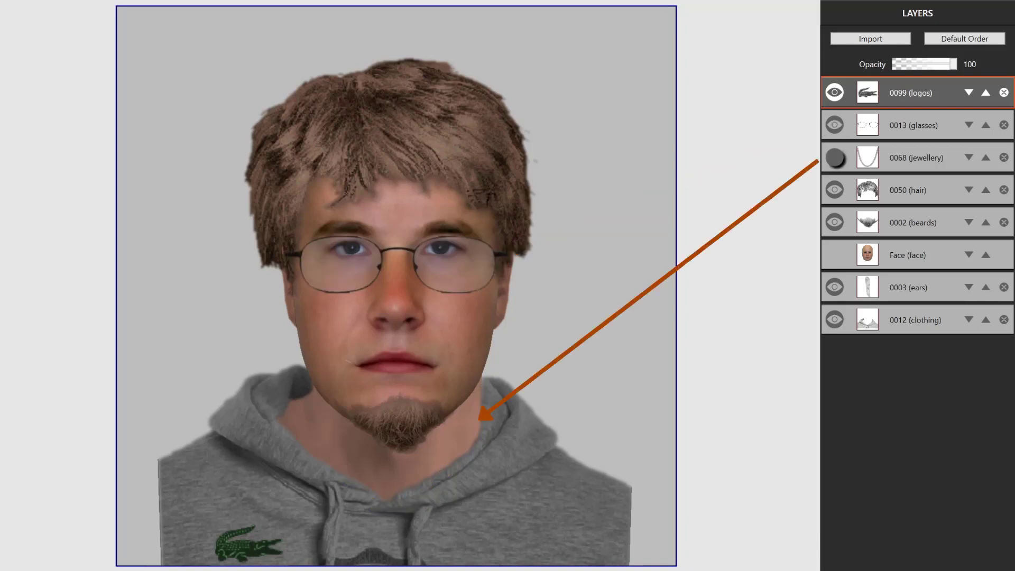
pyautogui.click(834, 157)
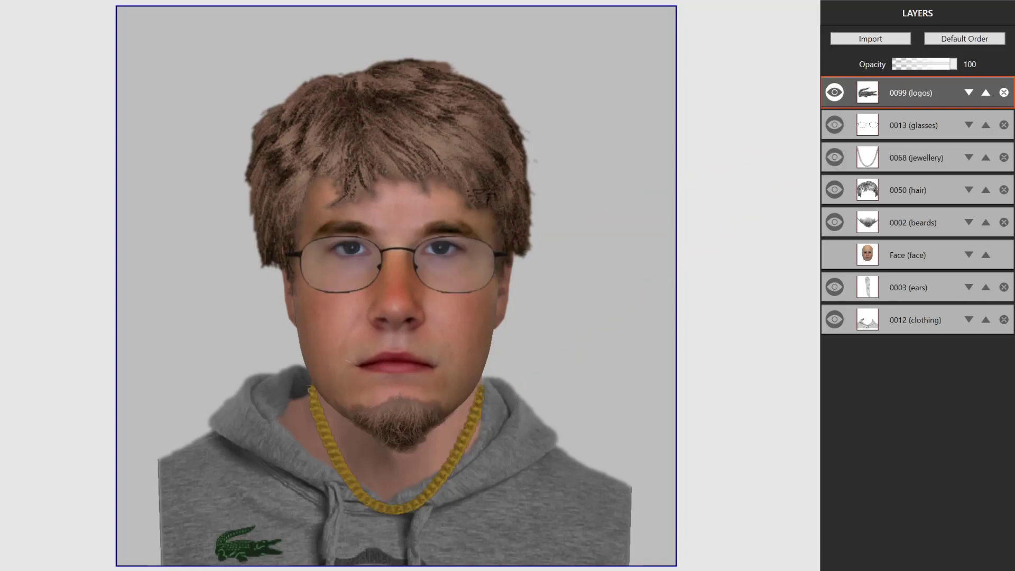
# - Toggle the beard, ears and clothing layers off and back on to check which element each one controls
pyautogui.click(835, 222)
pyautogui.click(834, 222)
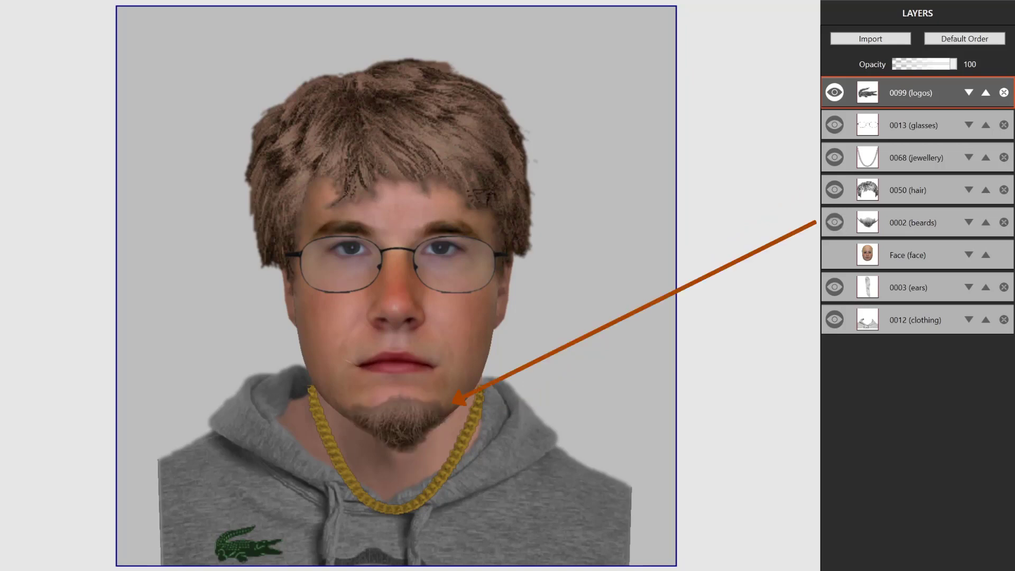
pyautogui.click(834, 287)
pyautogui.click(835, 288)
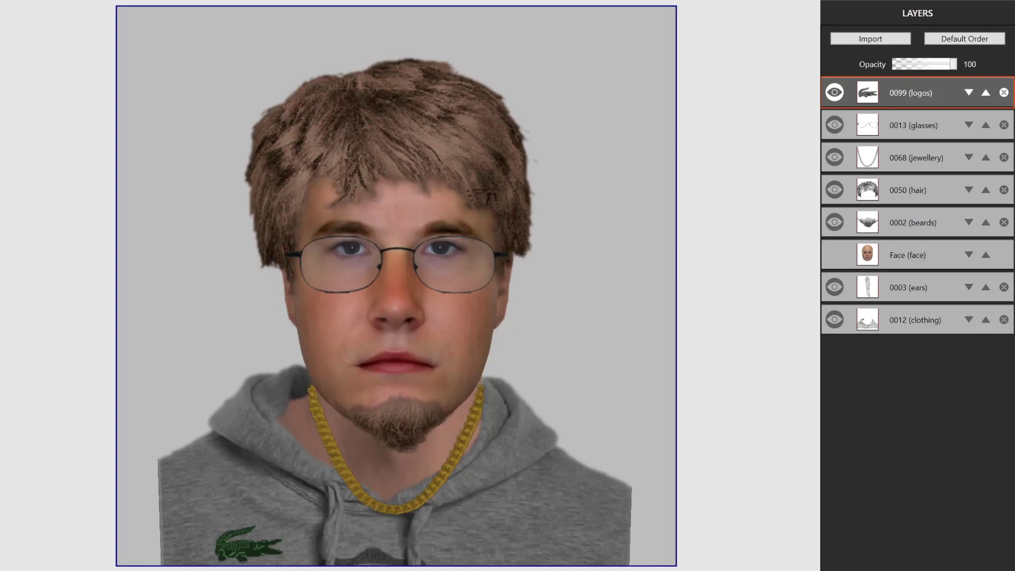
pyautogui.click(834, 319)
pyautogui.click(834, 319)
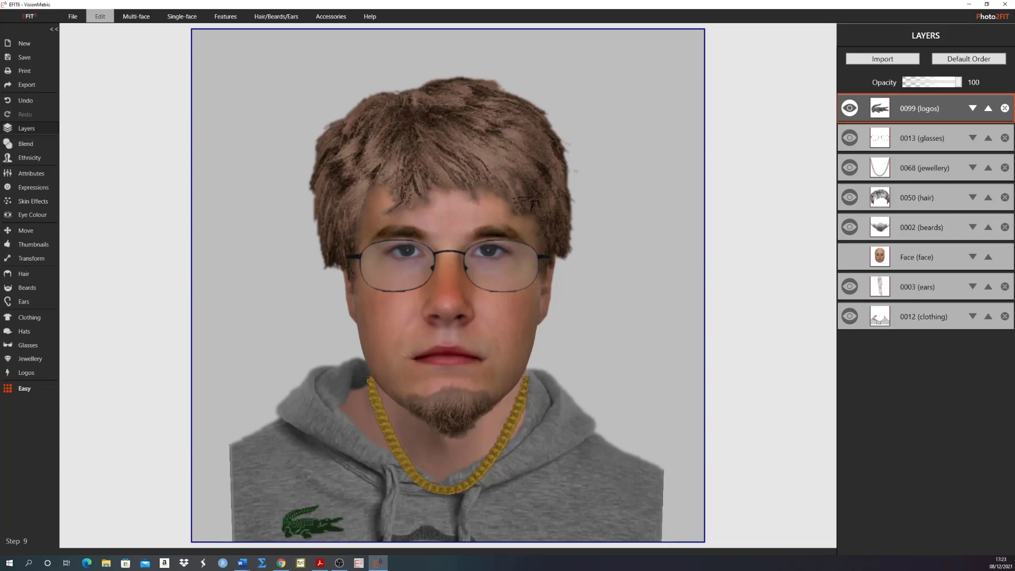
pyautogui.click(340, 563)
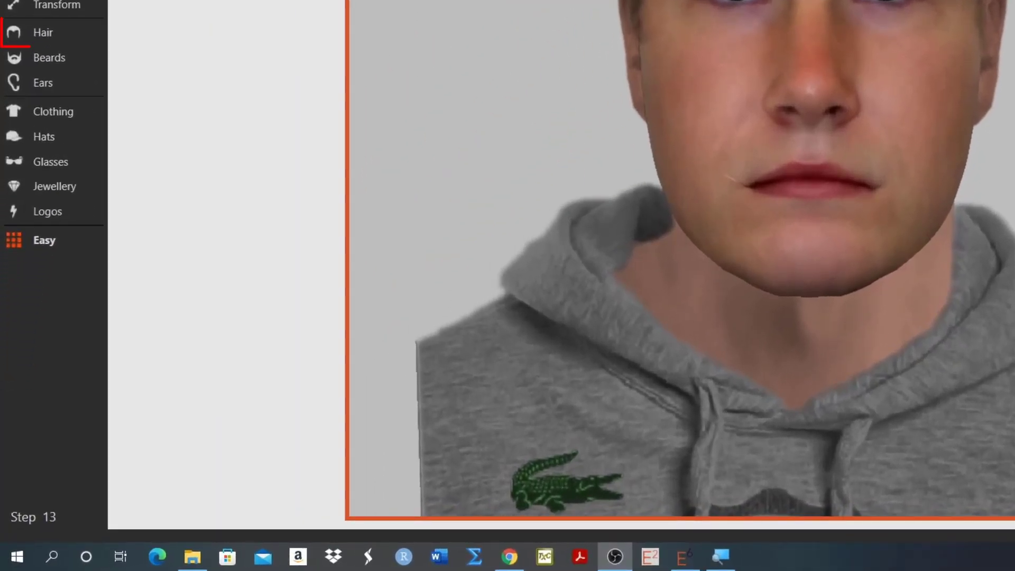
# - Open the hair library and filter the hairstyles to gender Male, length Short, style Spikey and type Straight
pyautogui.click(69, 29)
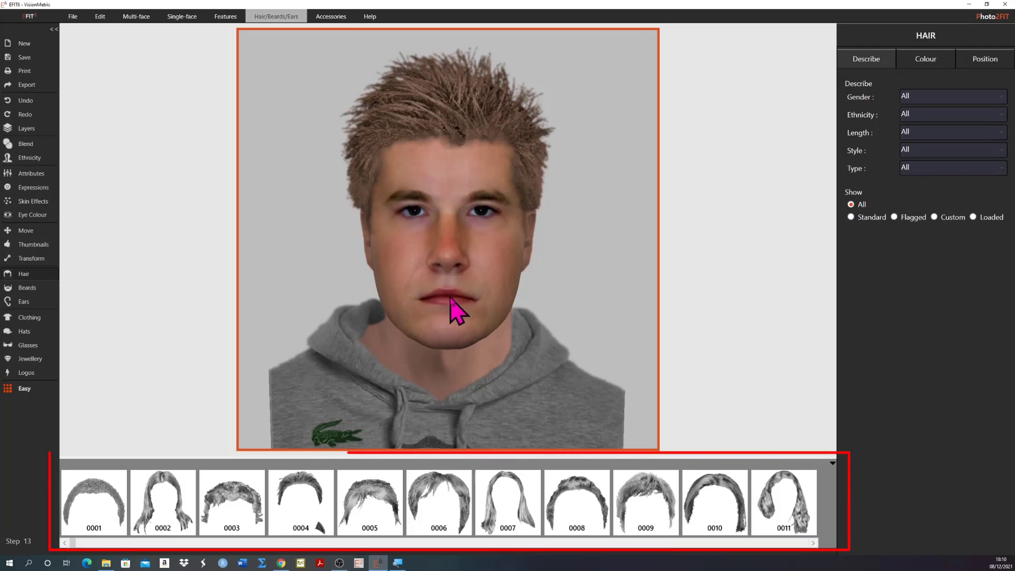
pyautogui.moveTo(402, 505)
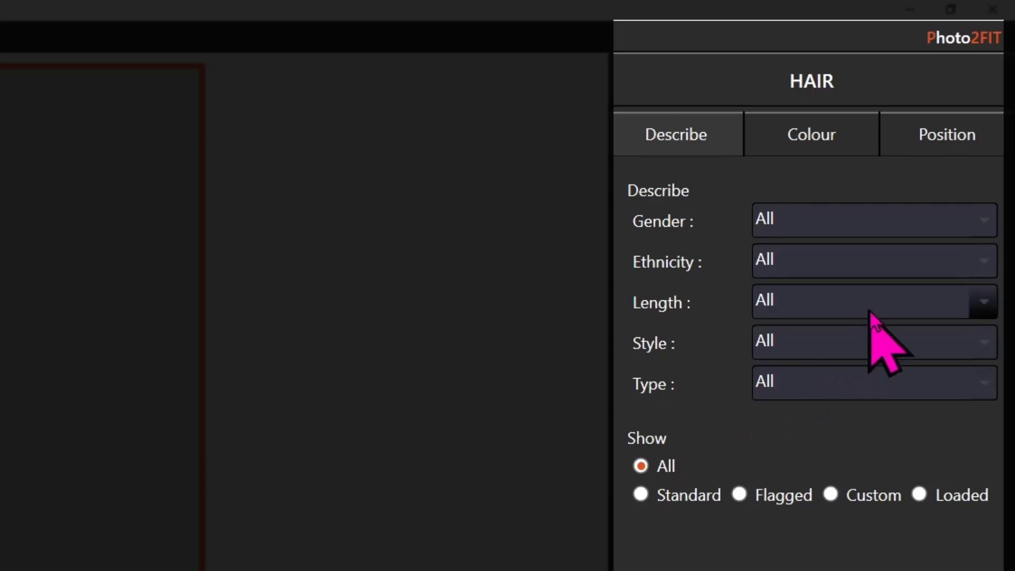
pyautogui.click(979, 218)
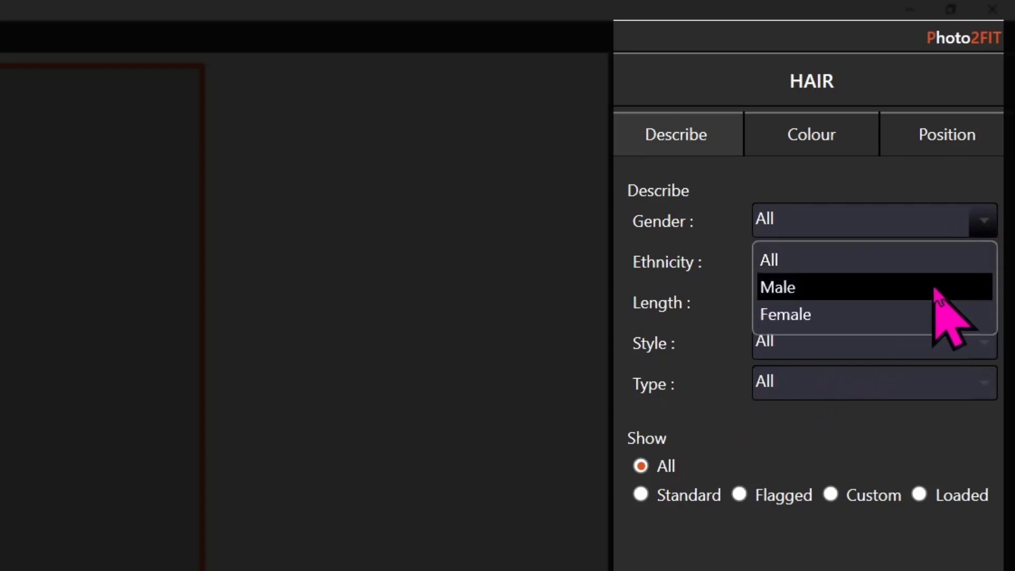
pyautogui.click(934, 288)
pyautogui.click(974, 300)
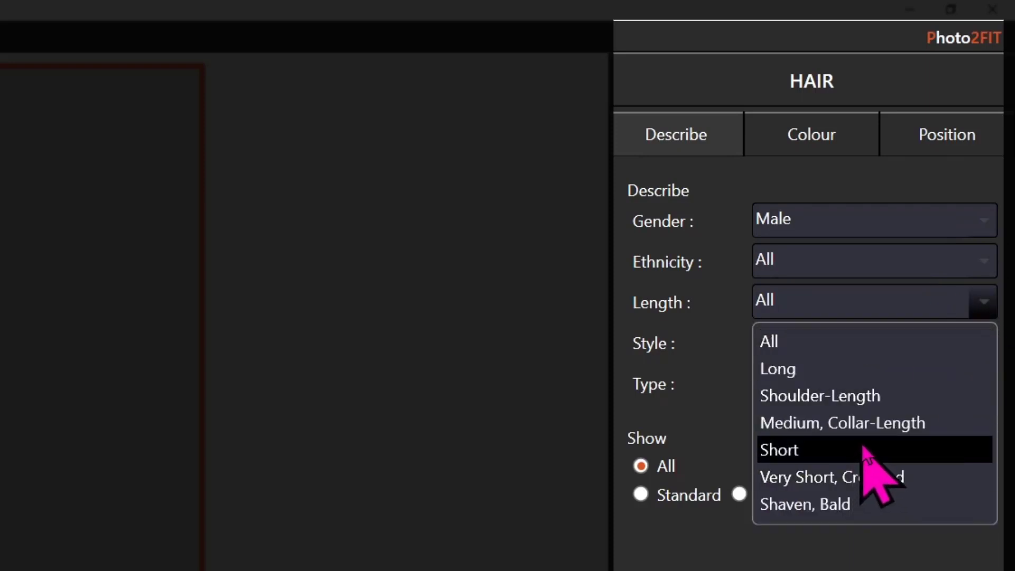
pyautogui.click(860, 449)
pyautogui.click(982, 341)
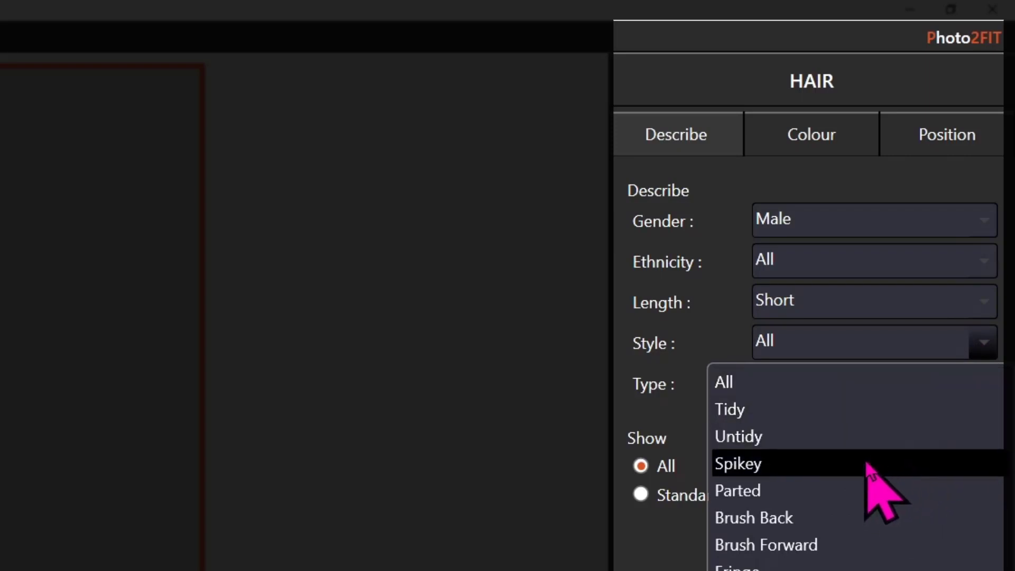
pyautogui.click(867, 465)
pyautogui.click(989, 384)
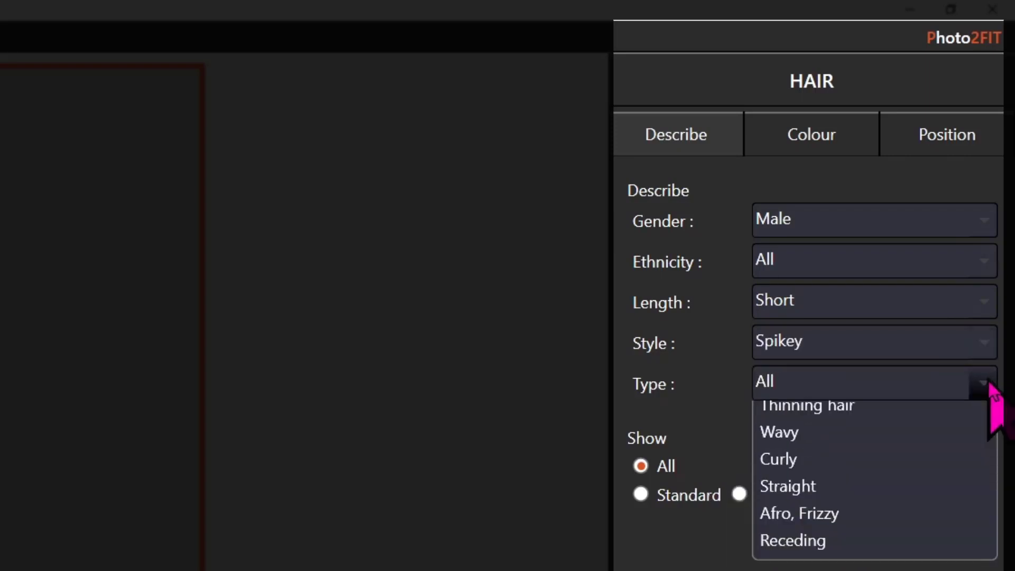
pyautogui.click(841, 523)
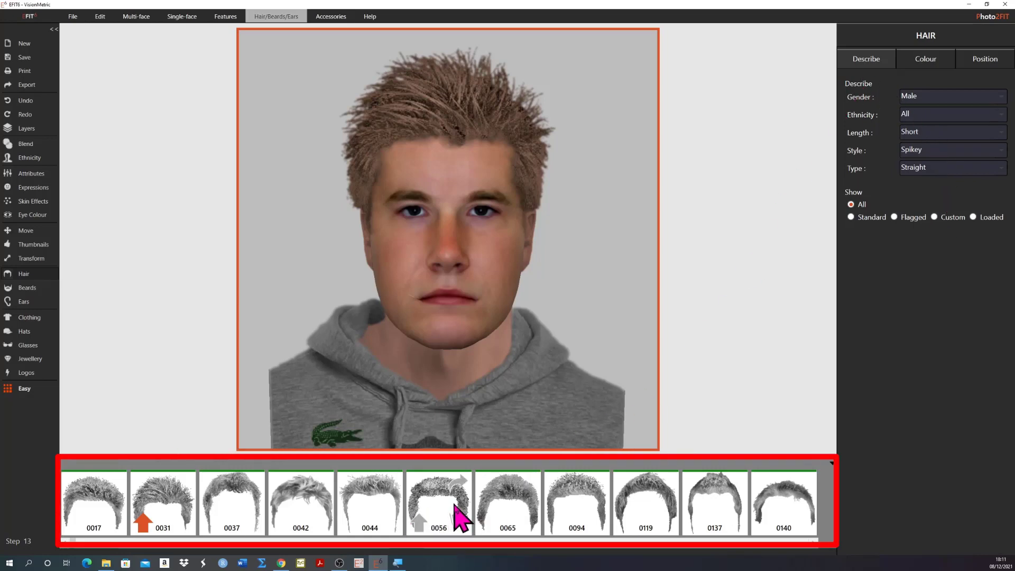
# - Try hairstyle 0056 on the face, remove it, and apply hairstyle 0044 instead
pyautogui.click(421, 523)
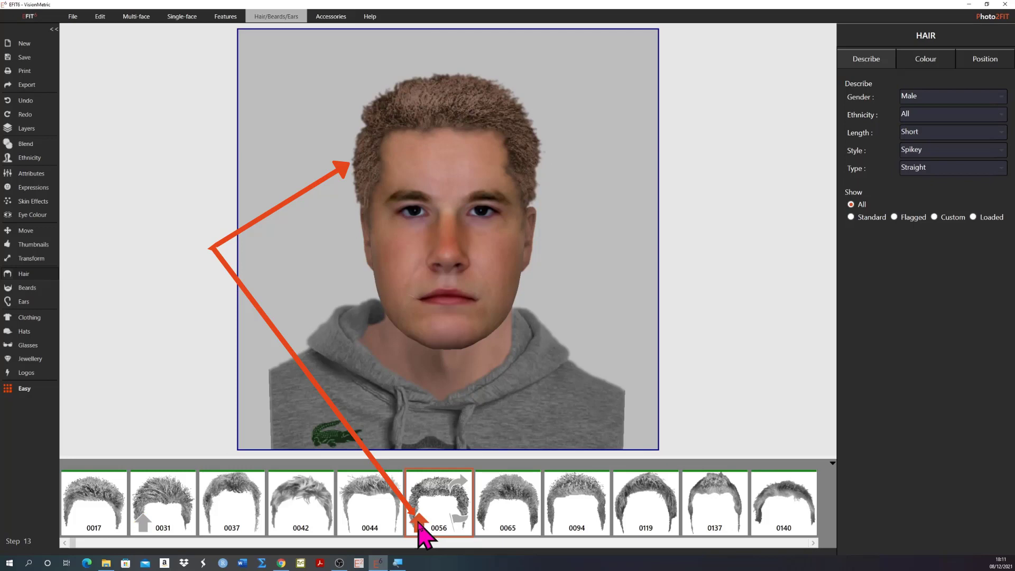
pyautogui.click(420, 522)
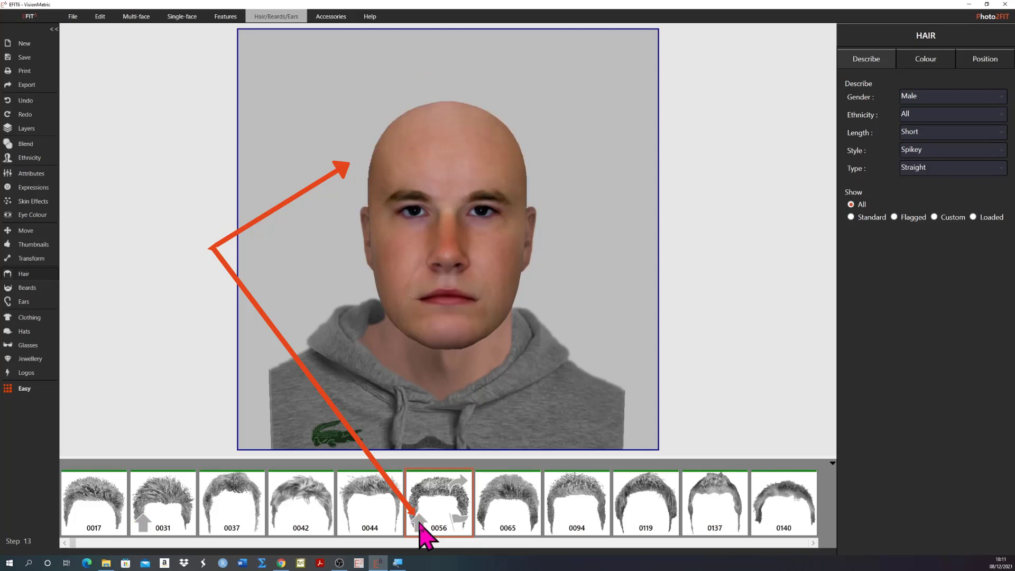
pyautogui.click(354, 524)
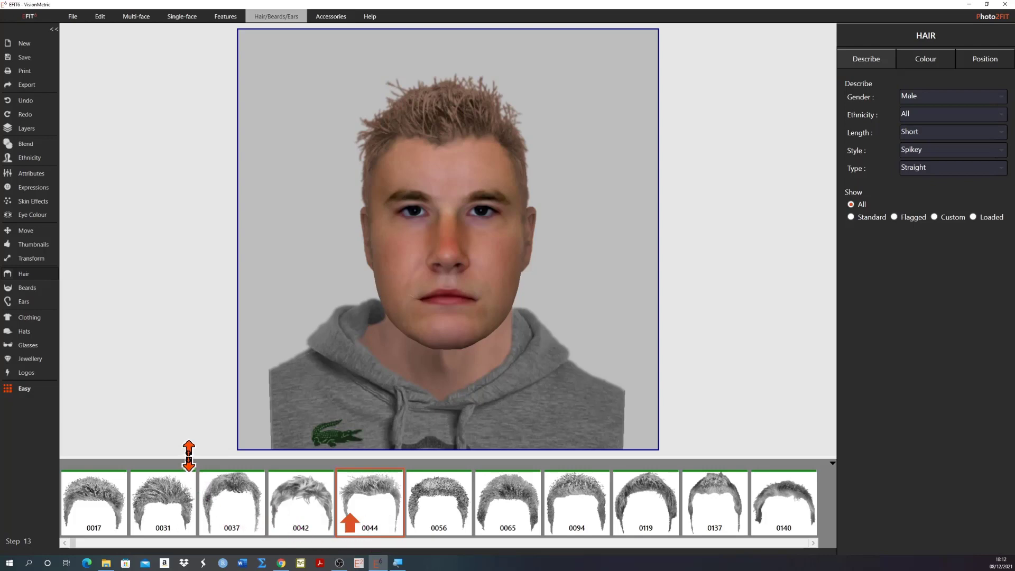
# - Enlarge the hairstyle thumbnails and look through the filtered styles for suitable candidates
pyautogui.moveTo(188, 455); pyautogui.dragTo(177, 371)
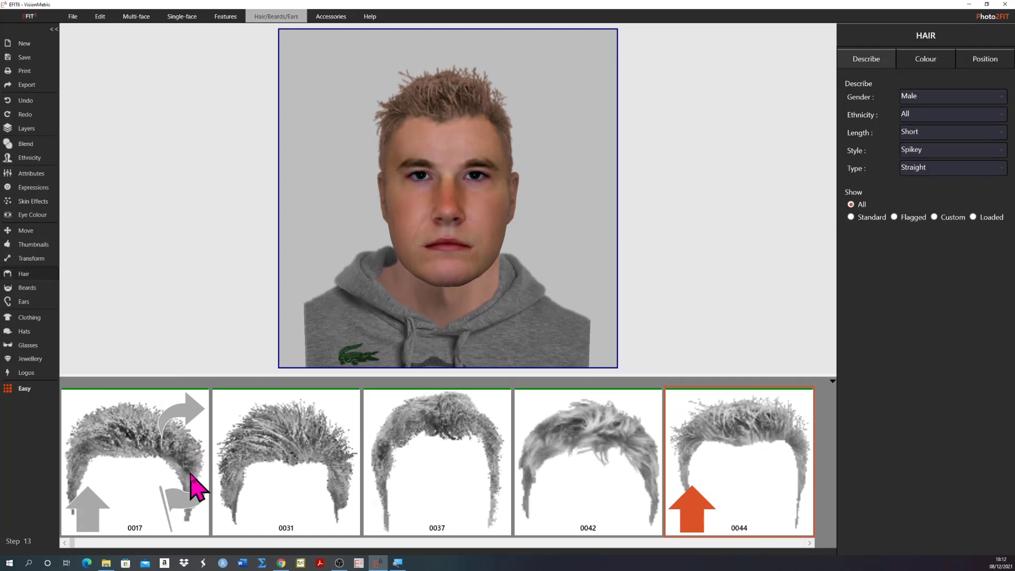
pyautogui.click(216, 544)
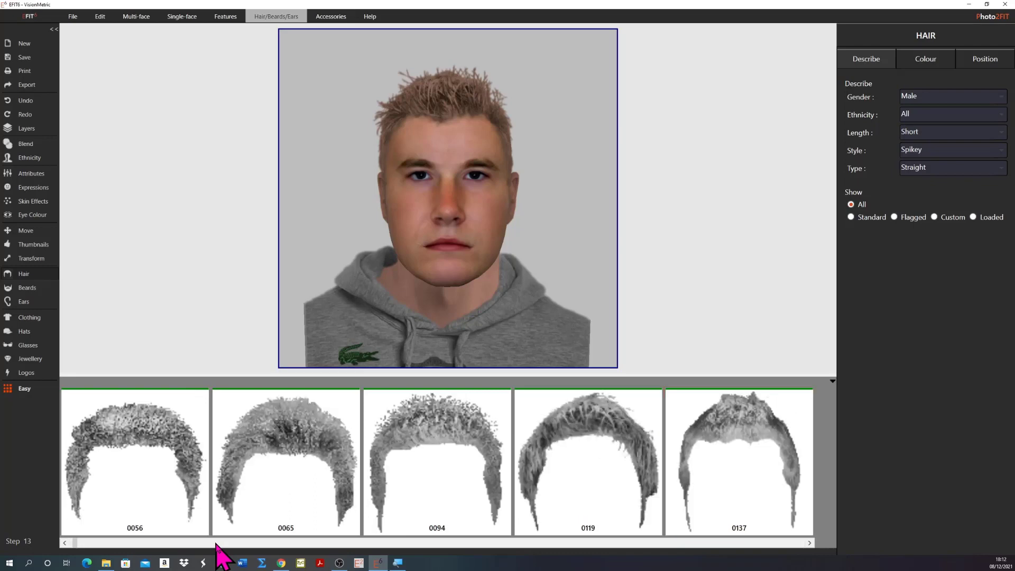
pyautogui.click(216, 543)
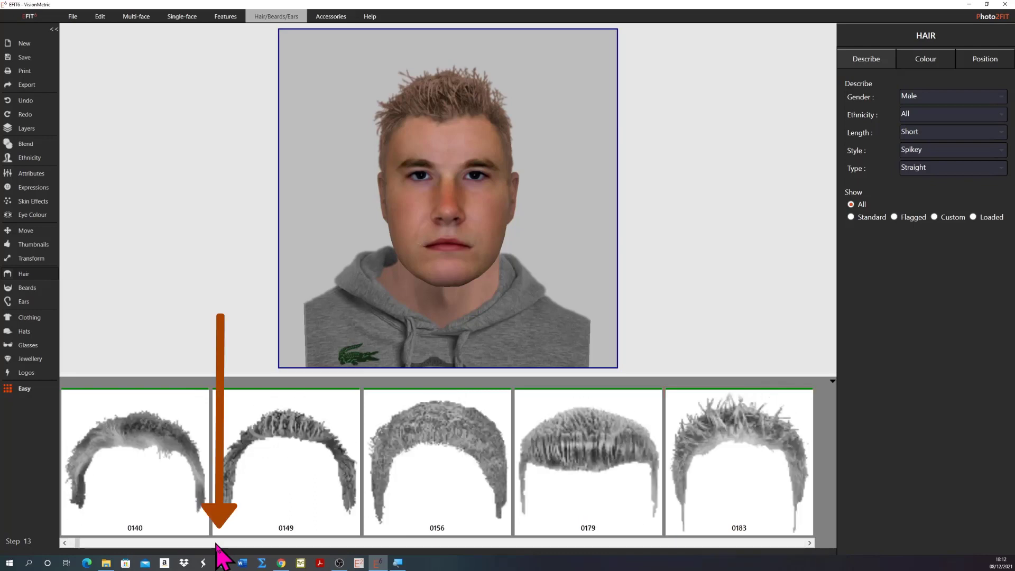
pyautogui.click(215, 543)
pyautogui.click(216, 544)
pyautogui.click(216, 543)
pyautogui.click(216, 543)
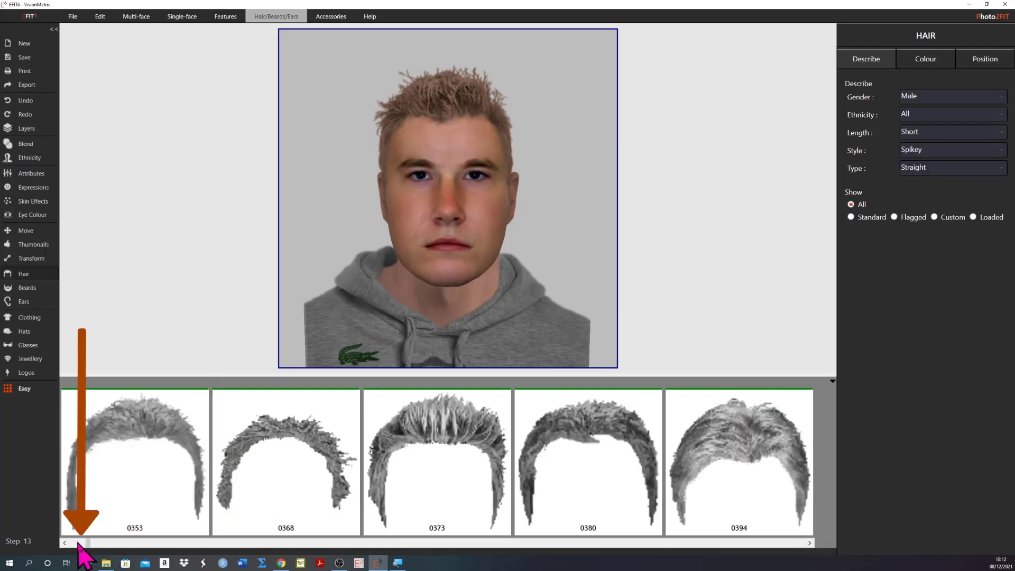
pyautogui.click(78, 544)
pyautogui.click(78, 543)
pyautogui.click(78, 543)
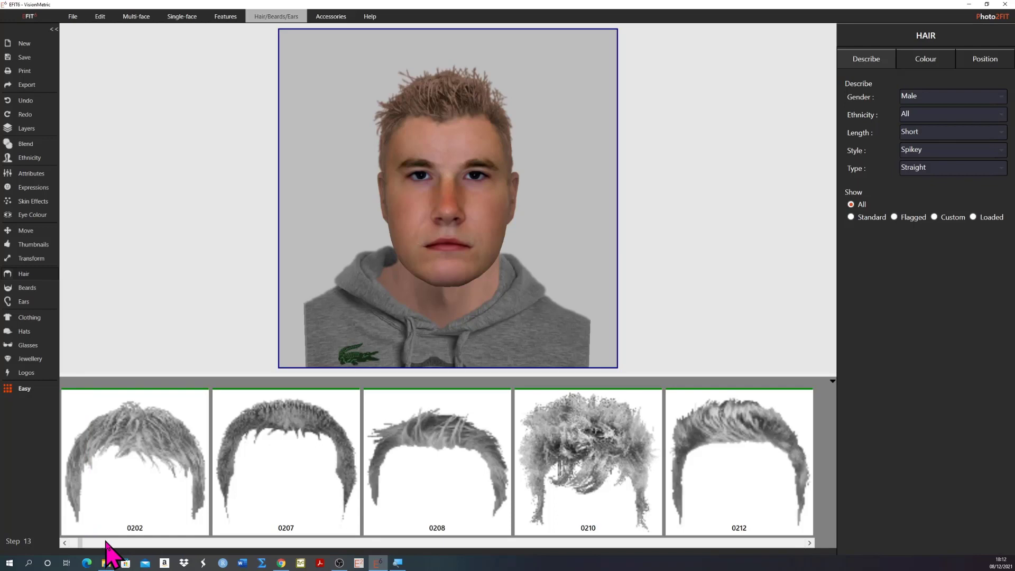
# - Flag hairstyles 0207, 0219 and 0373 as candidates in the filtered hair library
pyautogui.moveTo(260, 525)
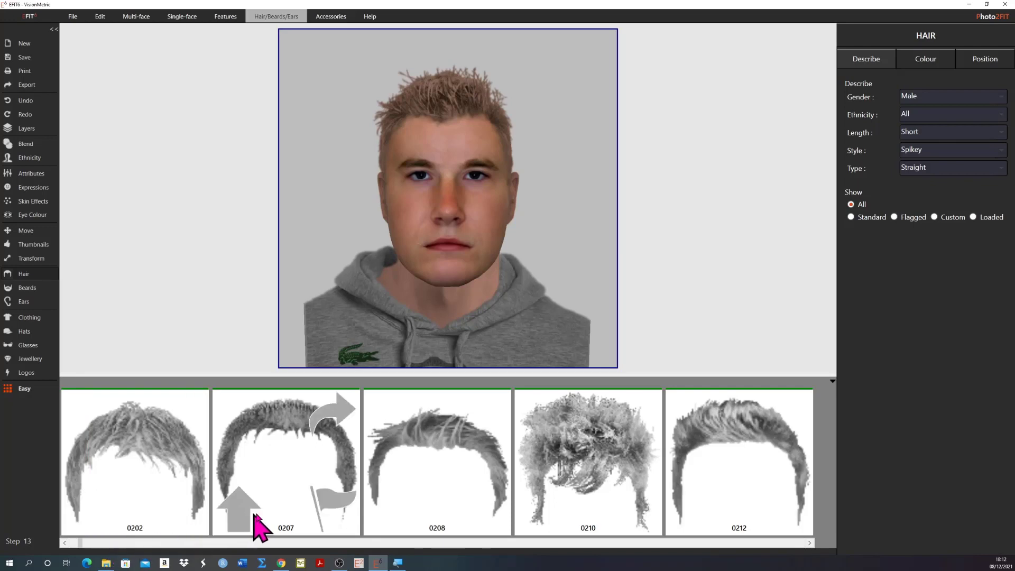
pyautogui.click(337, 507)
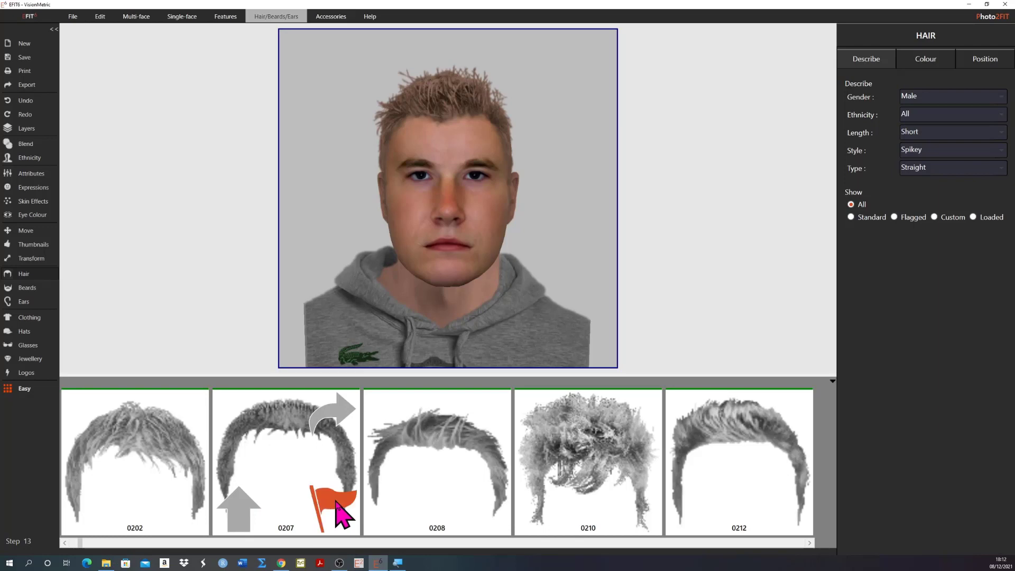
pyautogui.click(355, 542)
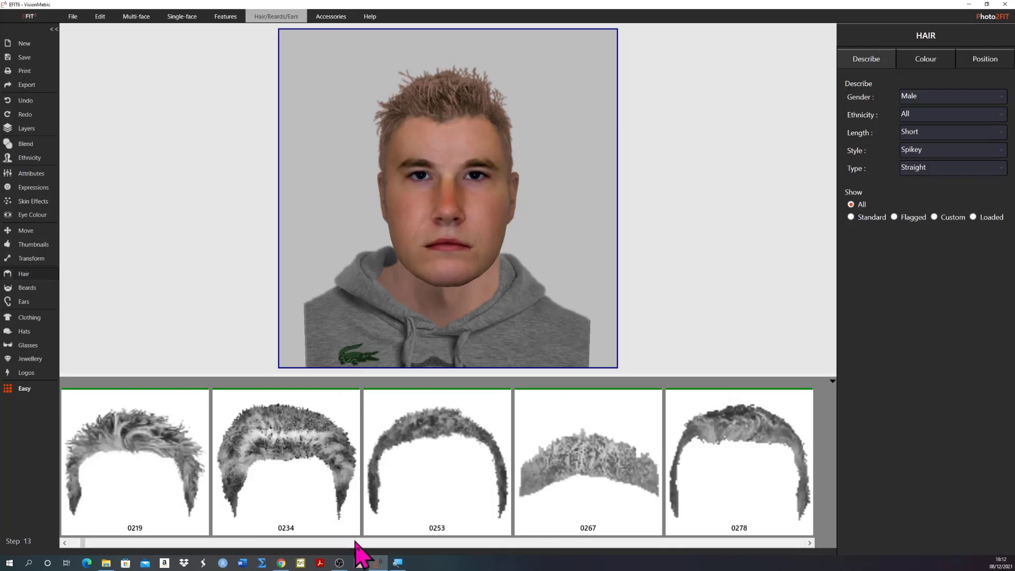
pyautogui.moveTo(186, 531)
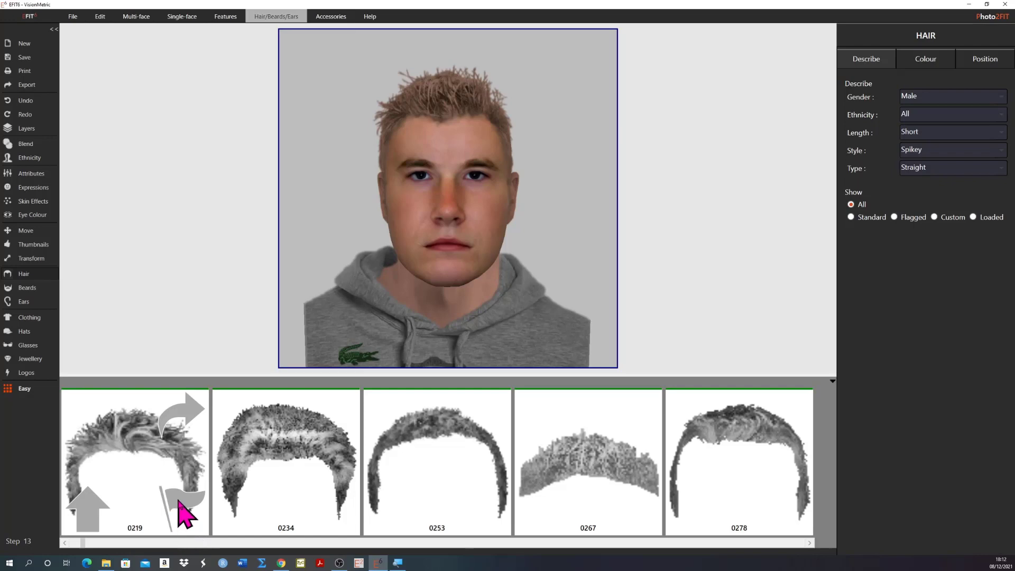
pyautogui.click(180, 505)
pyautogui.click(273, 543)
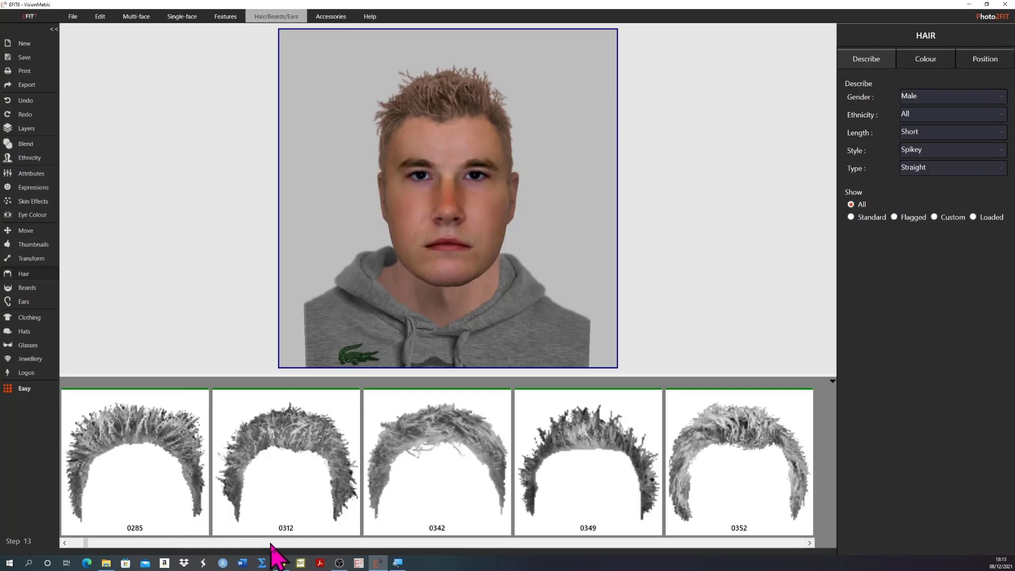
pyautogui.click(272, 543)
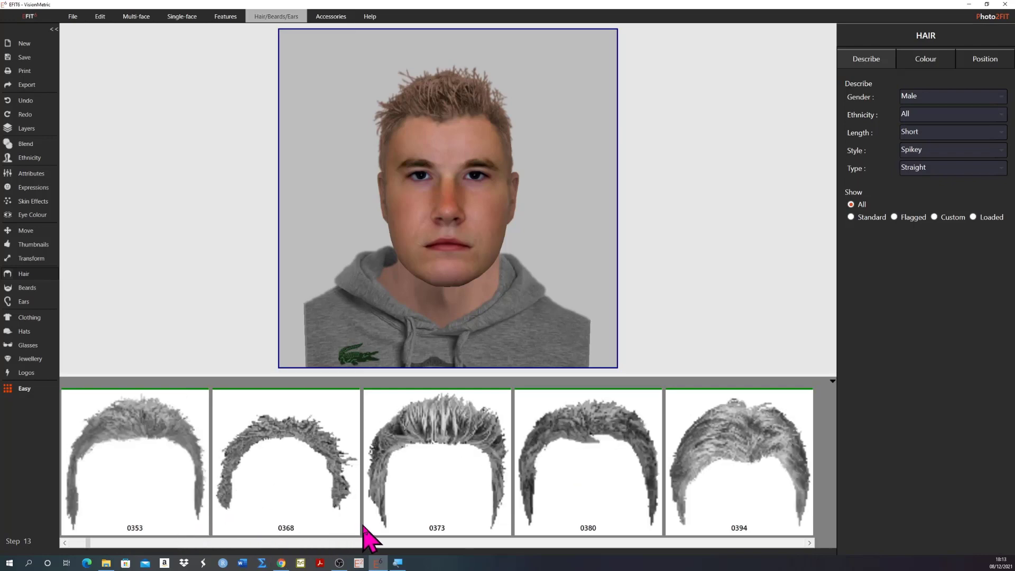
pyautogui.moveTo(422, 535)
pyautogui.click(483, 510)
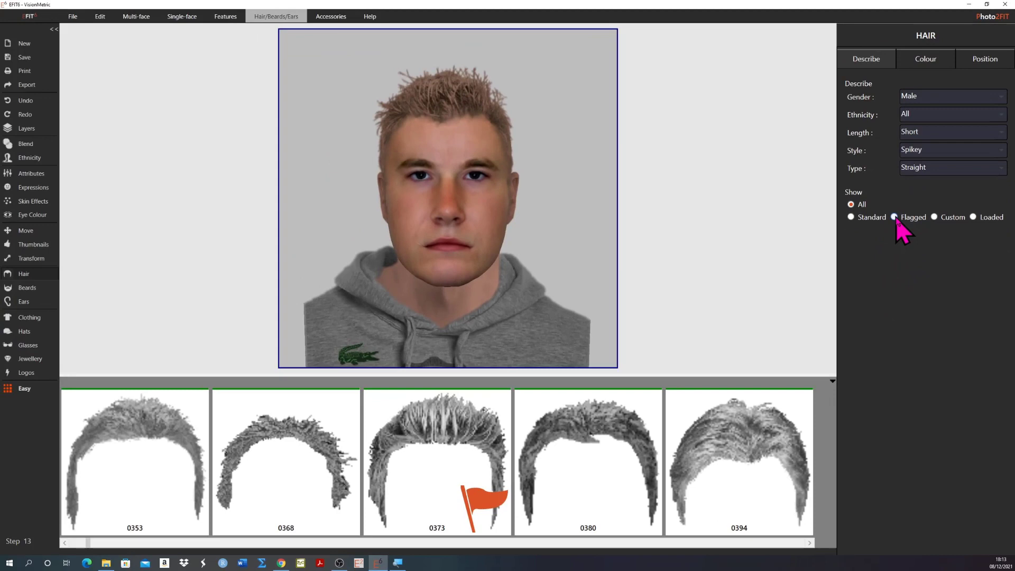
# - Show only the flagged hairstyles and compare 0373, 0219 and 0207 on the face in turn
pyautogui.click(895, 217)
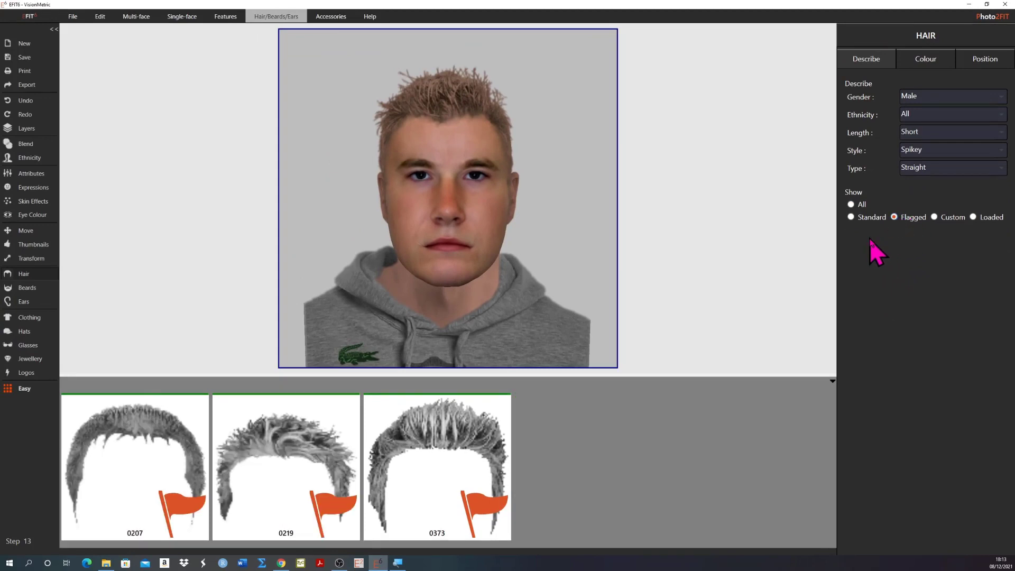
pyautogui.moveTo(482, 444)
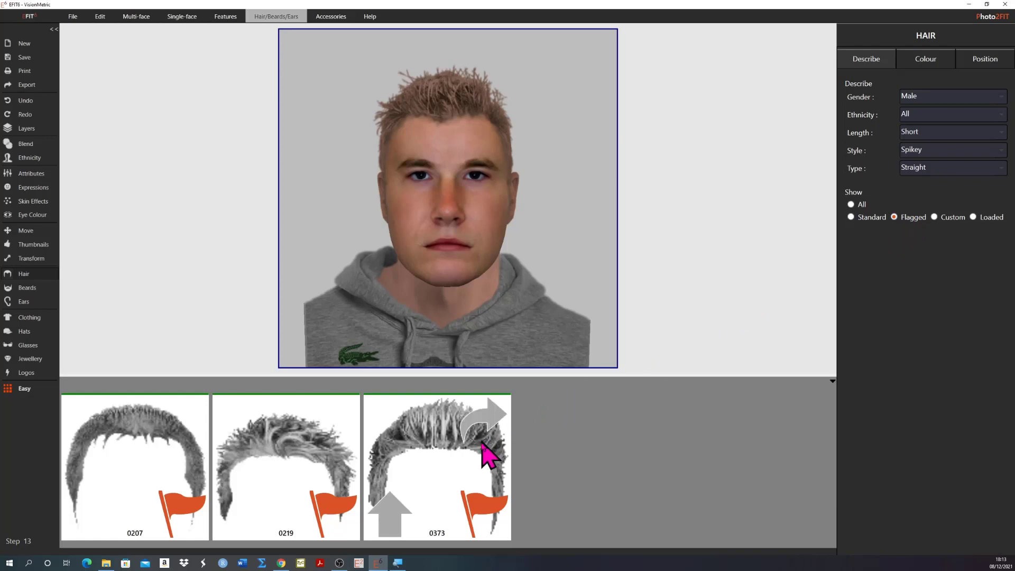
pyautogui.click(397, 517)
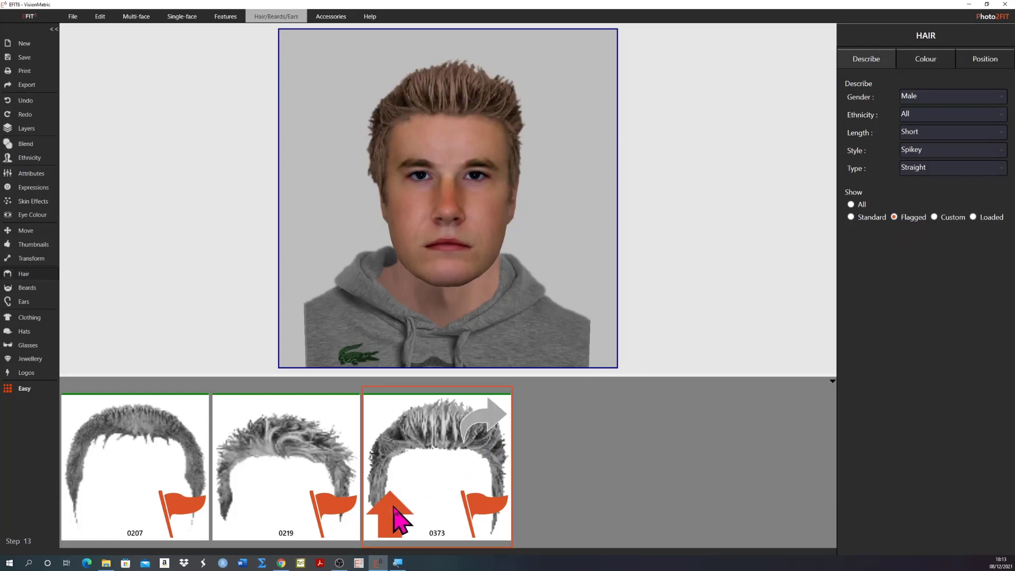
pyautogui.click(237, 509)
pyautogui.moveTo(143, 518)
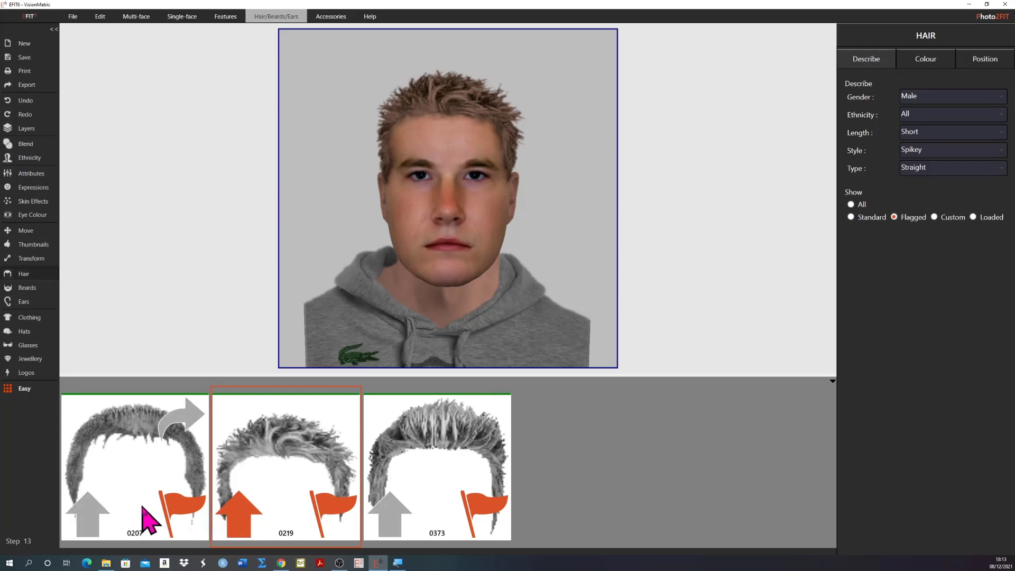
pyautogui.click(89, 508)
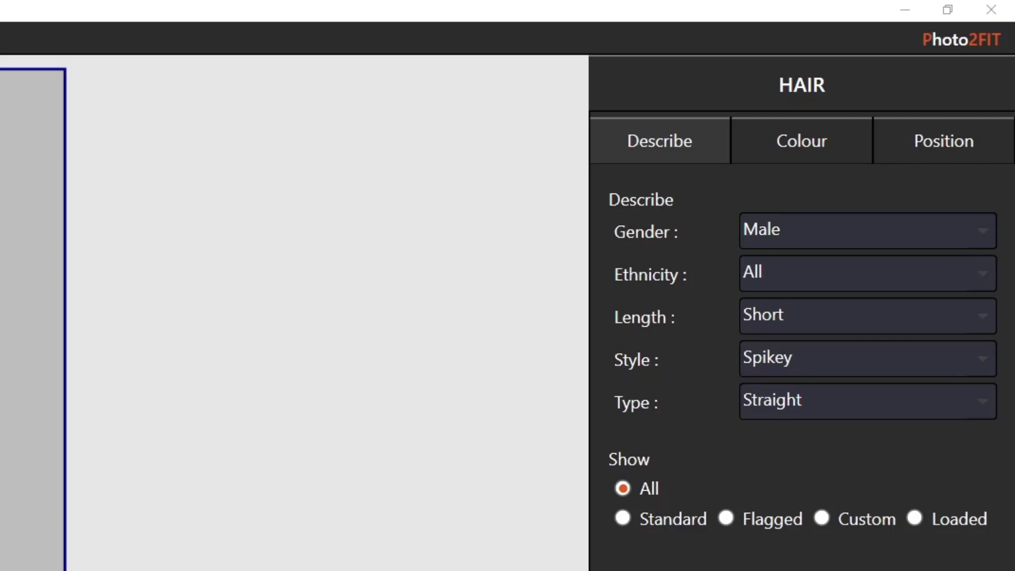
# - Try nudging hairstyle 1216 sideways, down and up on the head with the position adjustments
pyautogui.click(933, 146)
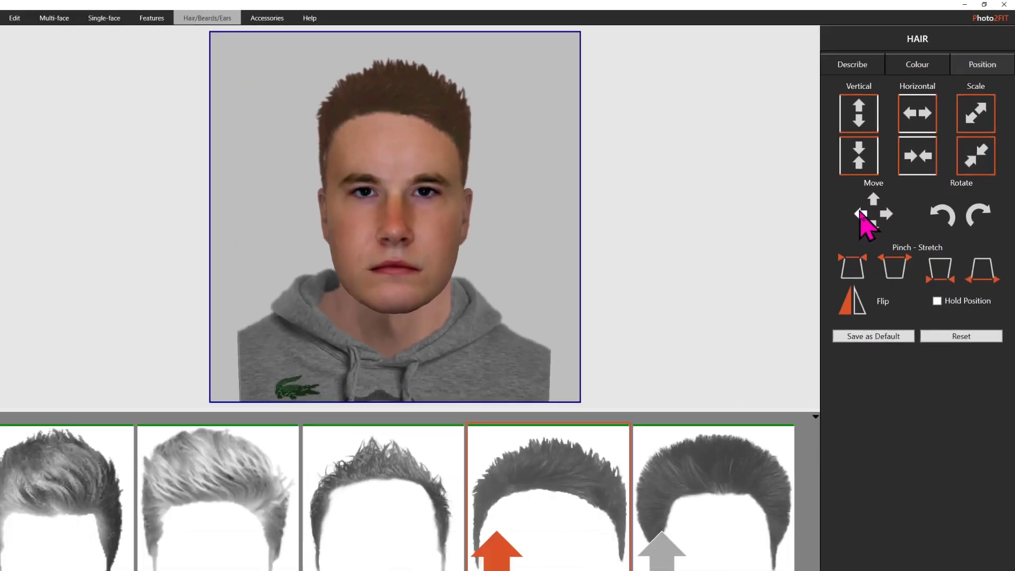
pyautogui.click(714, 412)
pyautogui.click(714, 413)
pyautogui.click(897, 195)
pyautogui.click(898, 195)
pyautogui.click(886, 209)
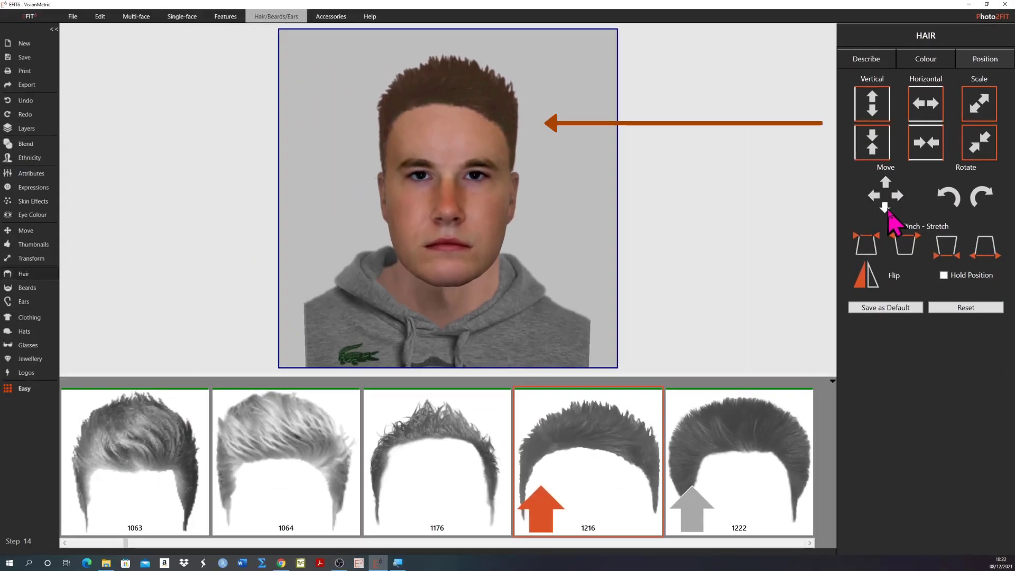
pyautogui.click(886, 209)
pyautogui.click(886, 183)
pyautogui.click(886, 183)
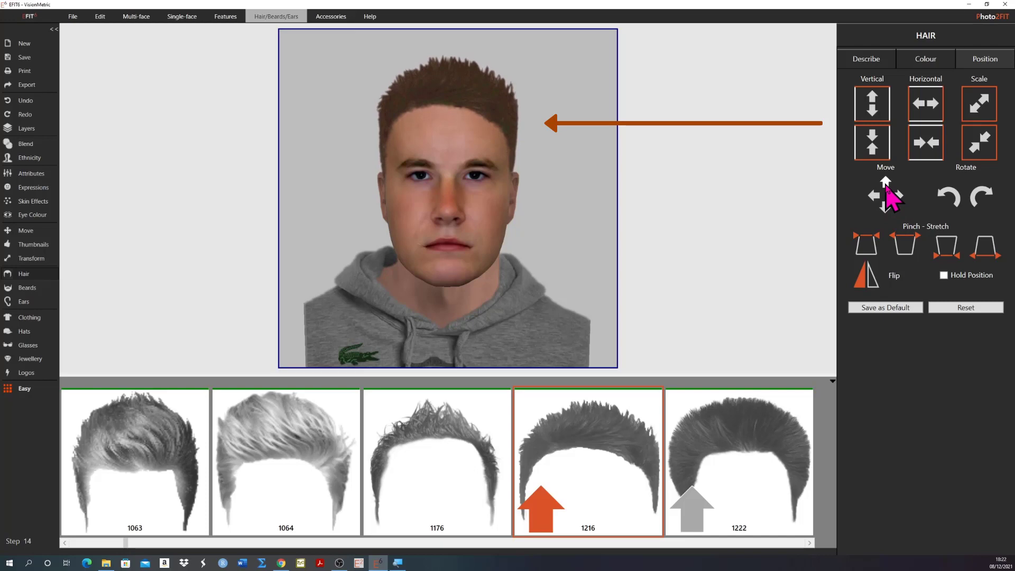
# - Stretch hairstyle 1216 vertically by a few increments, then compress it vertically by the same amount
pyautogui.click(873, 109)
pyautogui.click(873, 109)
pyautogui.click(872, 108)
pyautogui.click(872, 146)
pyautogui.click(872, 146)
pyautogui.click(872, 145)
# - Widen hairstyle 1216 horizontally by a few increments, then narrow it horizontally again
pyautogui.click(927, 106)
pyautogui.click(927, 106)
pyautogui.click(922, 148)
pyautogui.click(924, 148)
pyautogui.click(924, 148)
pyautogui.click(924, 148)
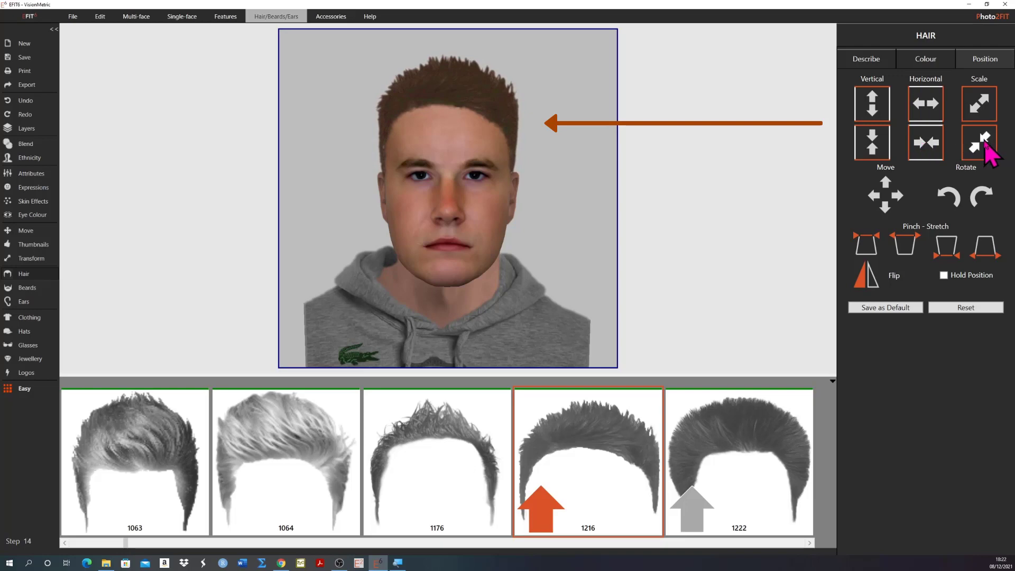
# - Scale hairstyle 1216 up proportionally by a few increments, then scale it down again
pyautogui.click(982, 106)
pyautogui.click(982, 106)
pyautogui.click(984, 139)
pyautogui.click(985, 140)
pyautogui.click(985, 140)
pyautogui.click(985, 140)
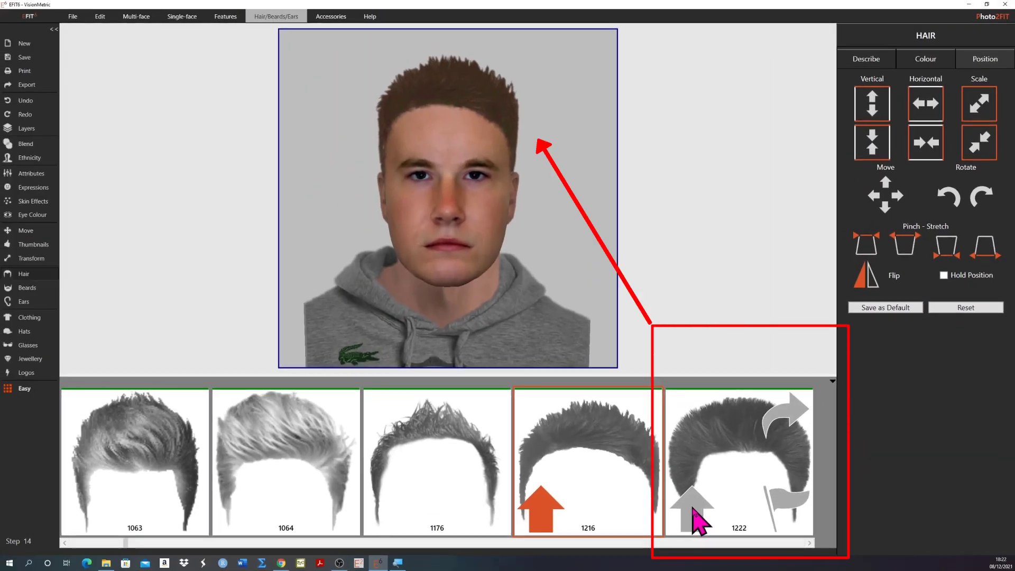
# - Apply hairstyle 1222 to the face and pinch its upper part inward in several increments
pyautogui.click(693, 509)
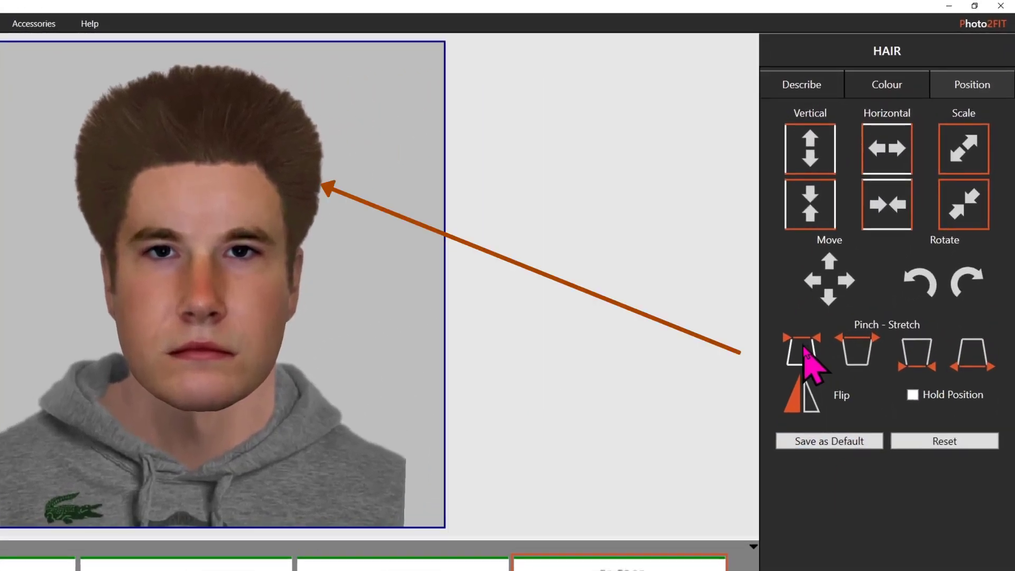
pyautogui.click(804, 347)
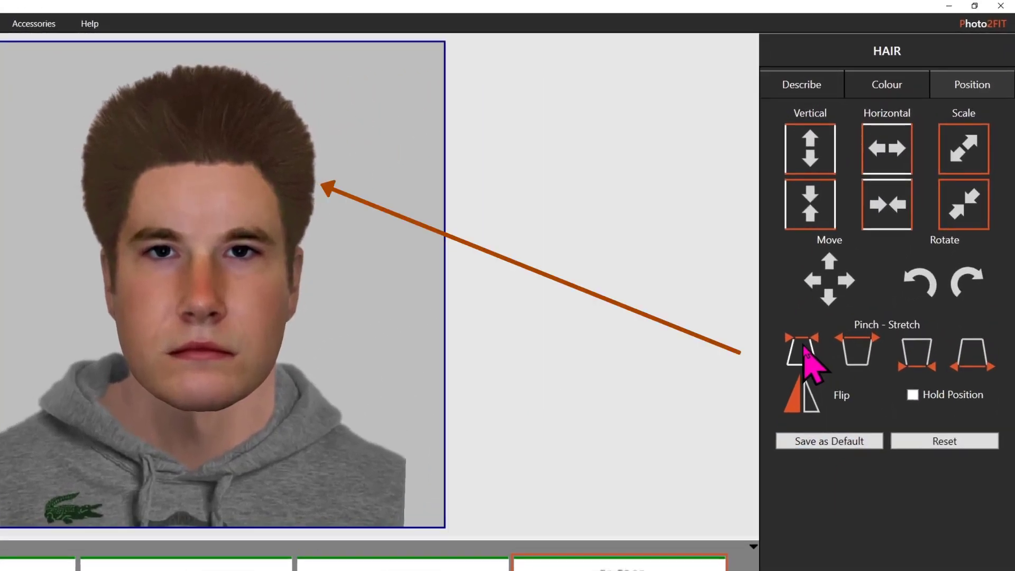
pyautogui.click(803, 347)
pyautogui.click(803, 347)
pyautogui.click(804, 347)
pyautogui.click(804, 347)
pyautogui.click(804, 347)
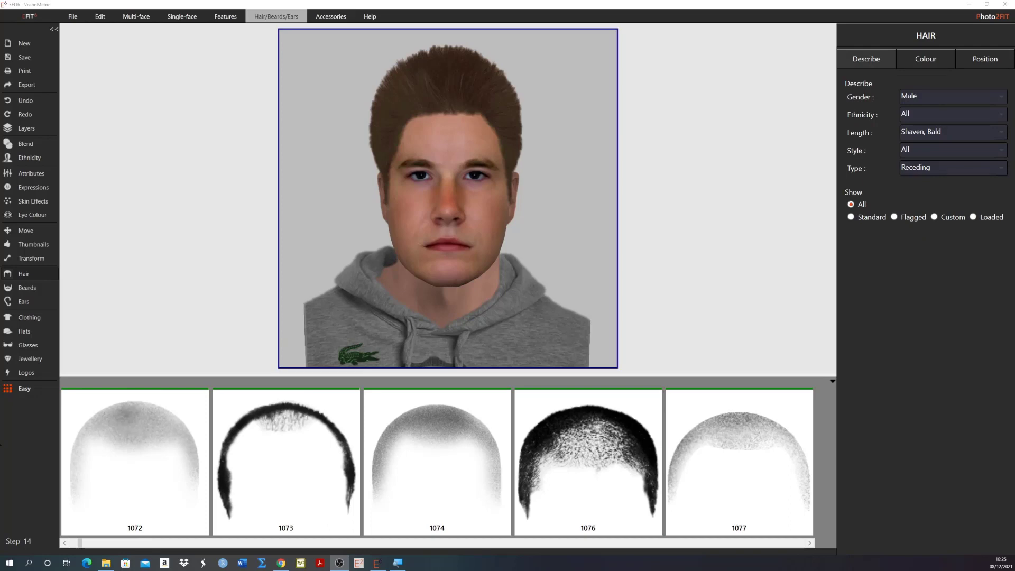
# - Apply the receding hairstyle 1074 to the face, then replace it with hairstyle 1073
pyautogui.click(391, 510)
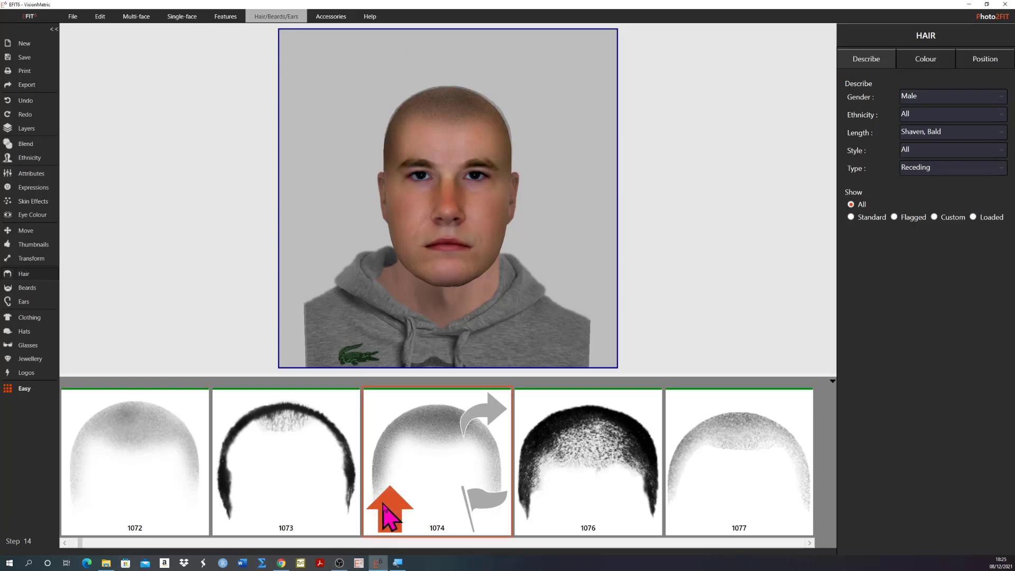
pyautogui.moveTo(253, 529)
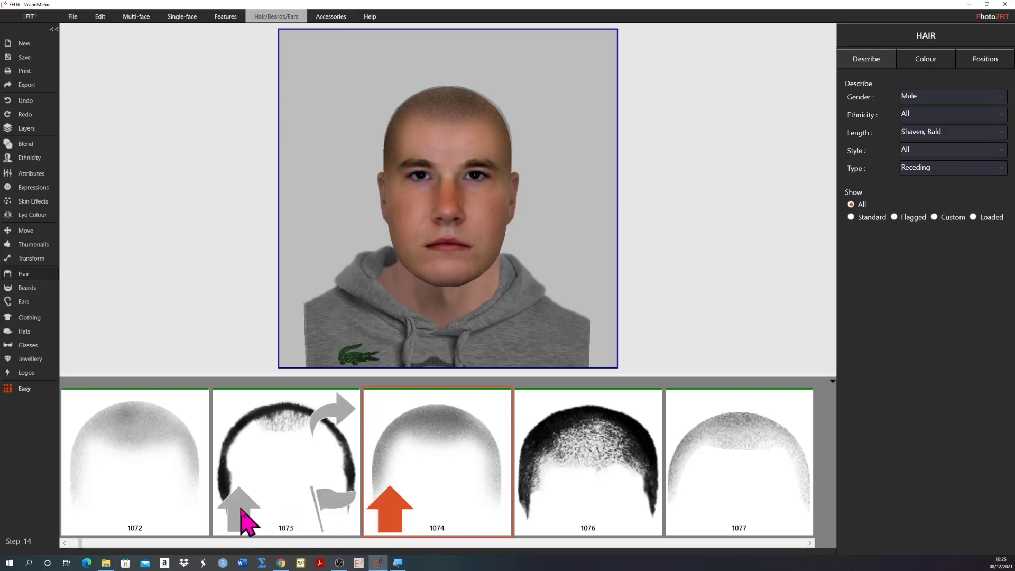
pyautogui.click(244, 516)
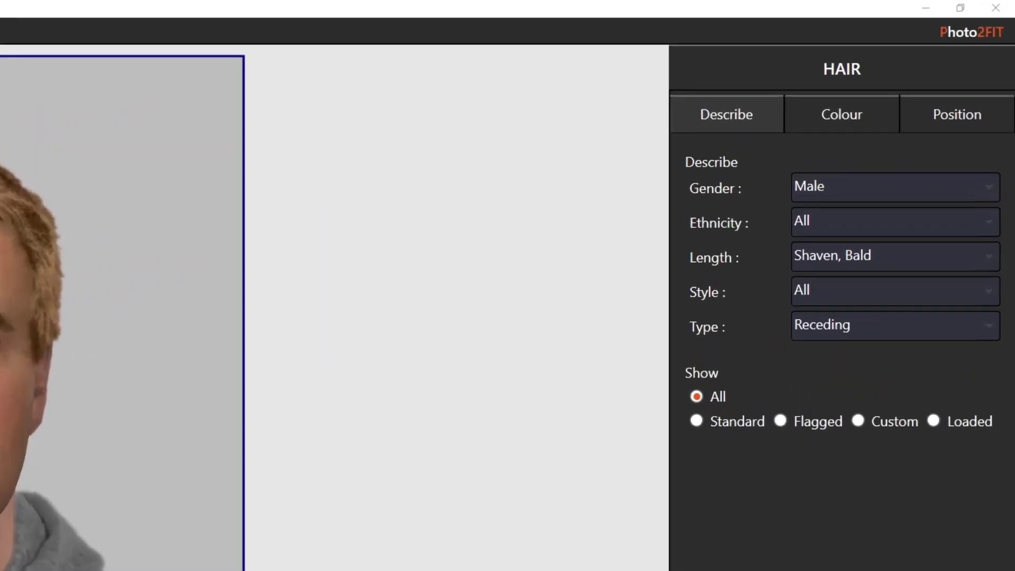
# - Try several preset hair colours on the face, including brown, blonde, dark grey, ginger, white and light grey
pyautogui.click(846, 111)
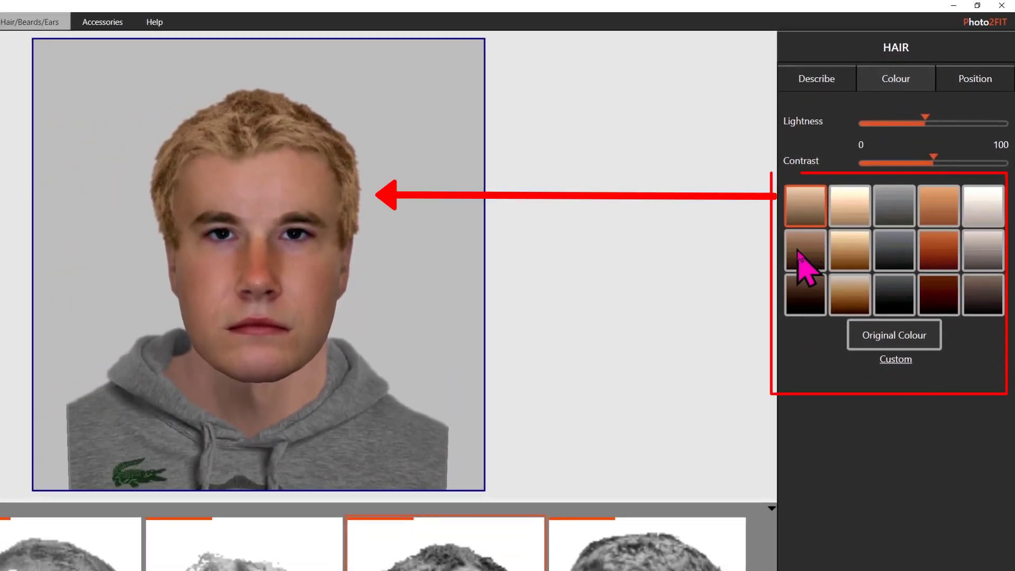
pyautogui.click(797, 235)
pyautogui.click(850, 217)
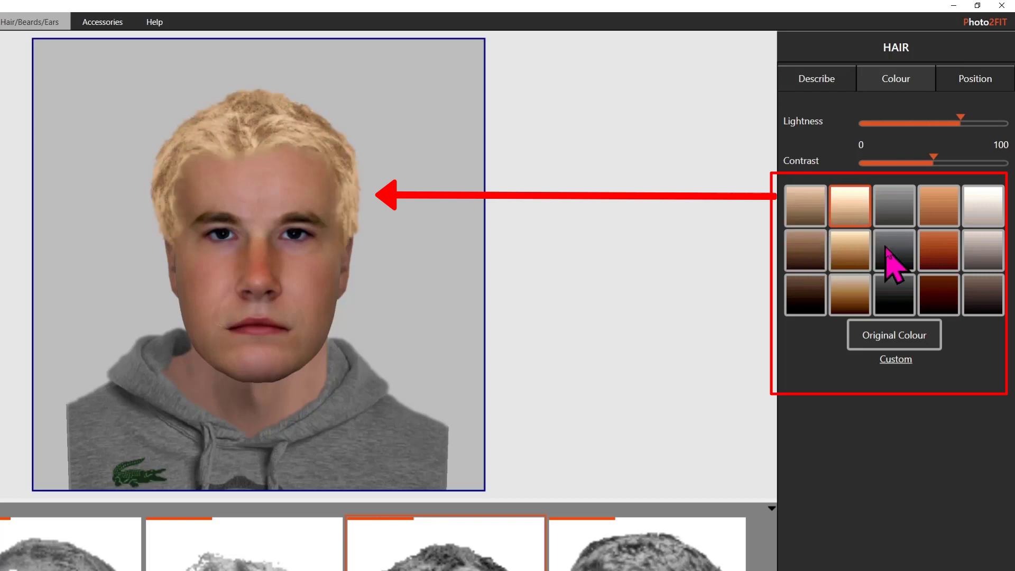
pyautogui.click(888, 249)
pyautogui.click(928, 249)
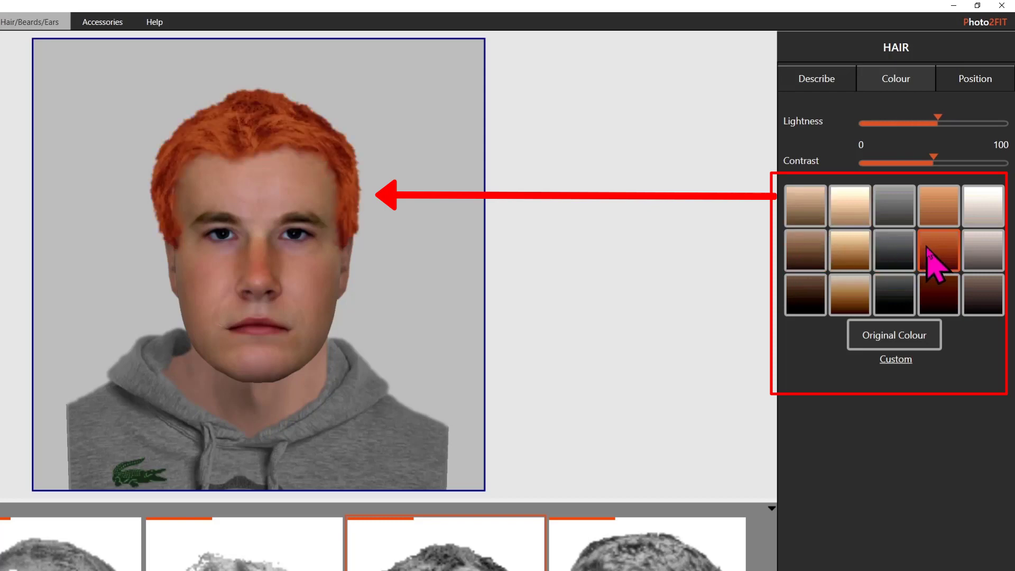
pyautogui.click(978, 220)
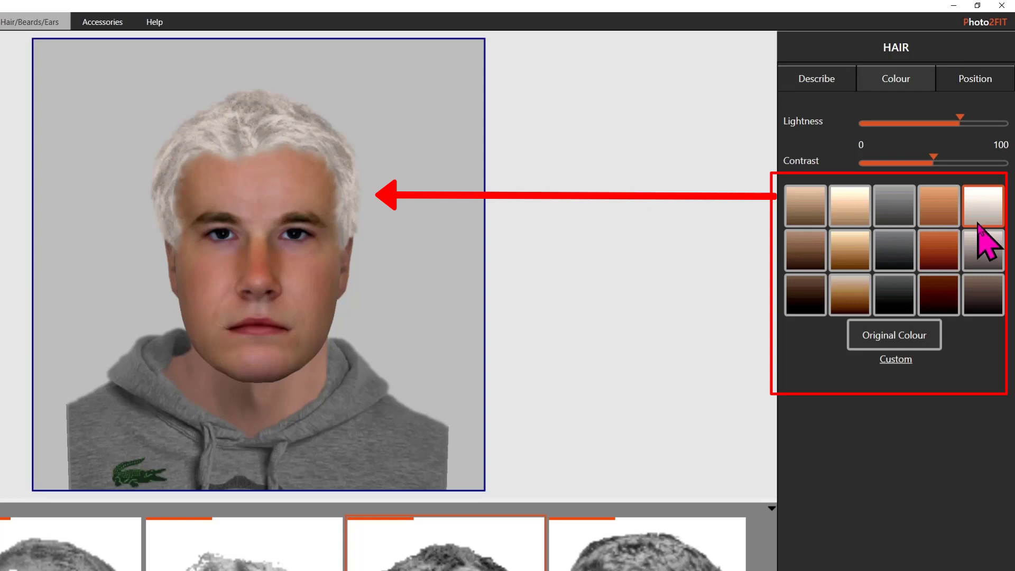
pyautogui.click(983, 261)
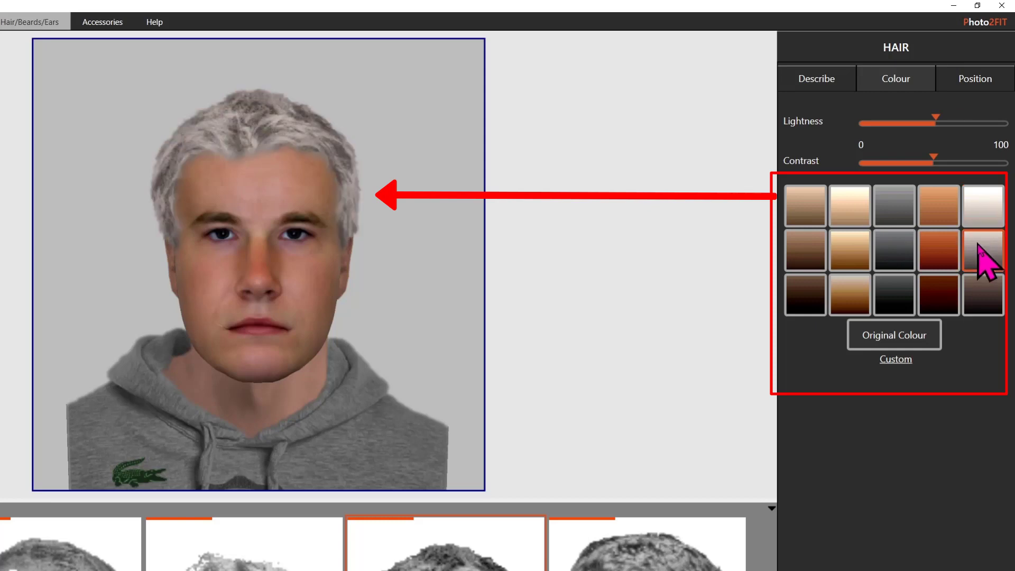
# - Apply the light blonde preset and darken it with Lightness, then apply the white preset and darken it to grey
pyautogui.click(847, 211)
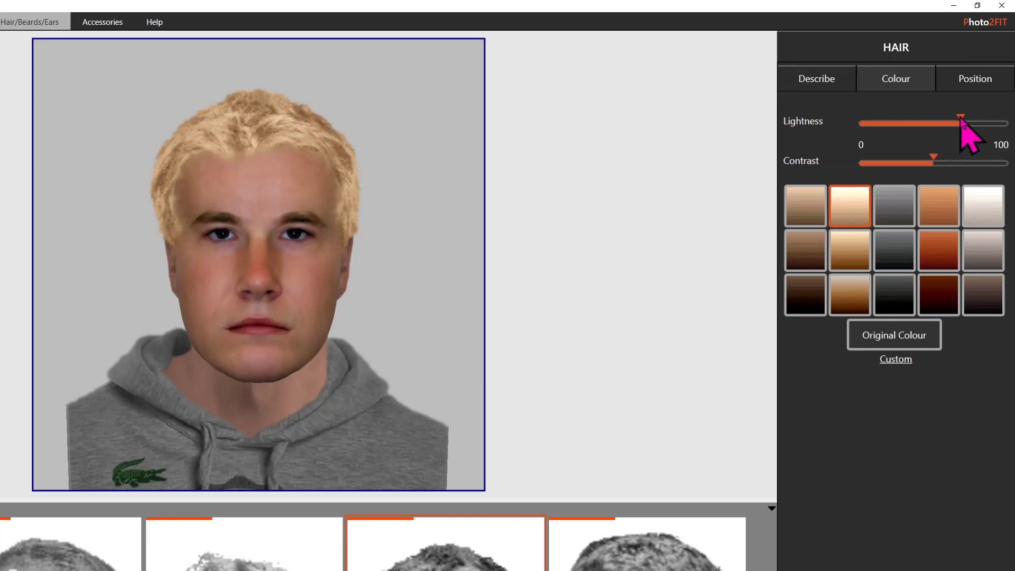
pyautogui.moveTo(961, 119); pyautogui.dragTo(949, 119)
pyautogui.moveTo(949, 120); pyautogui.dragTo(931, 120)
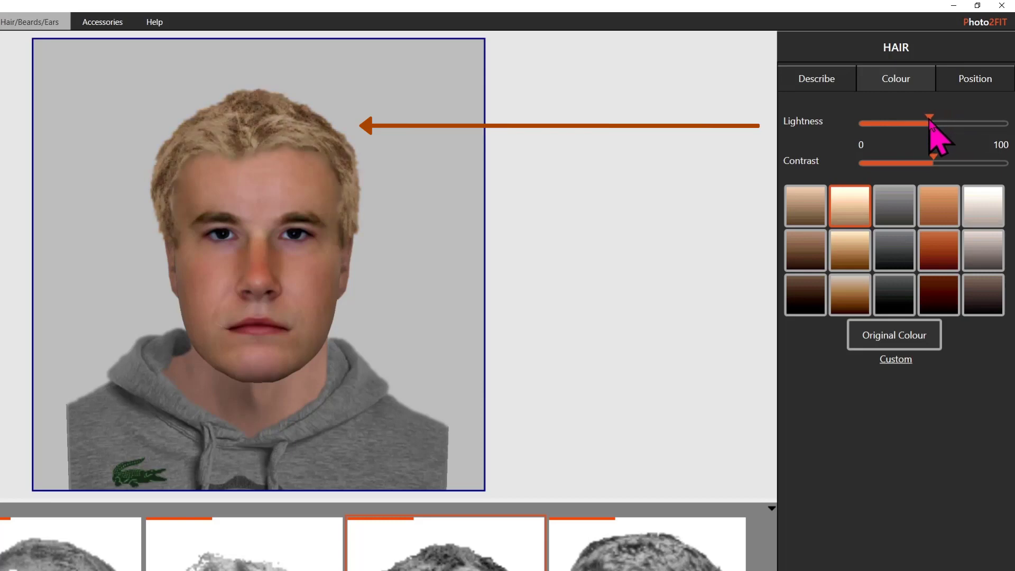
pyautogui.click(978, 218)
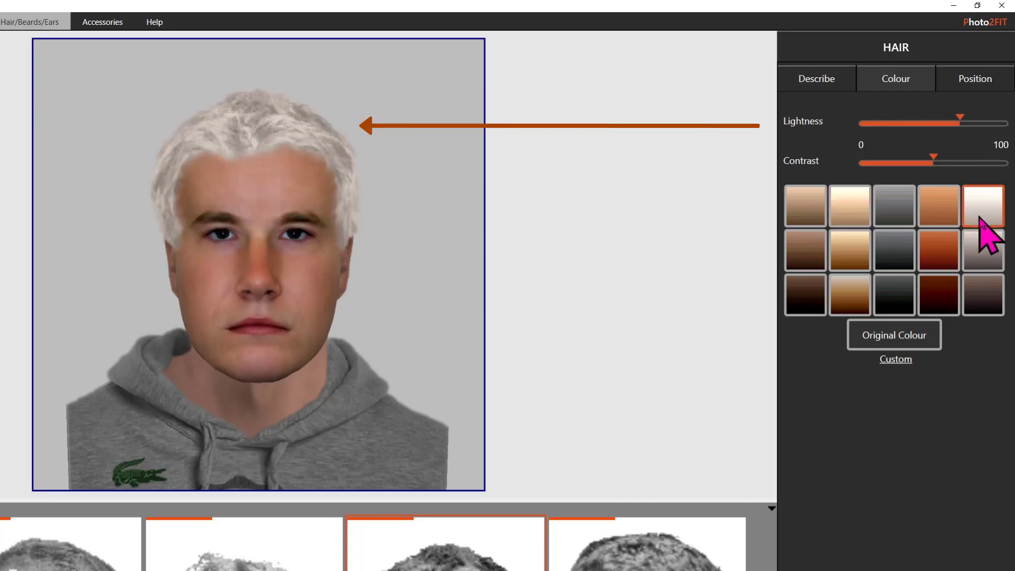
pyautogui.moveTo(962, 121); pyautogui.dragTo(926, 122)
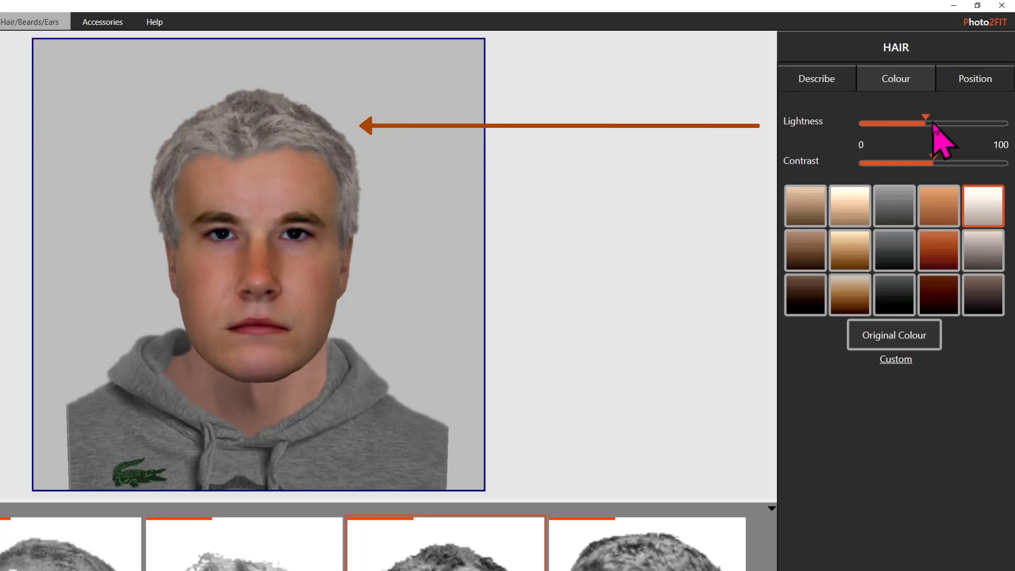
# - Mix a vivid purple custom hair colour and store it in the first empty custom swatch
pyautogui.click(894, 361)
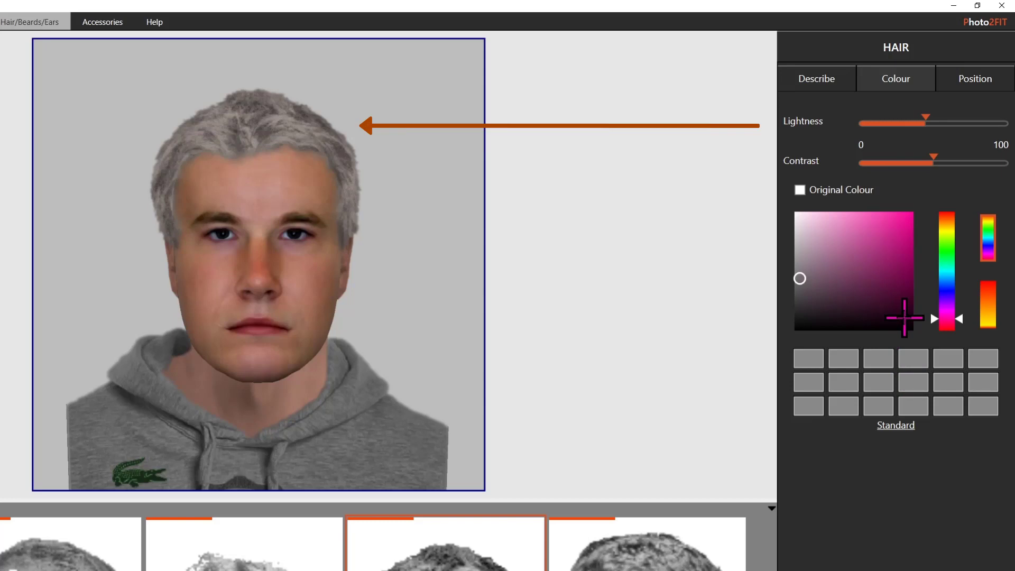
pyautogui.click(932, 315)
pyautogui.moveTo(932, 315); pyautogui.dragTo(934, 301)
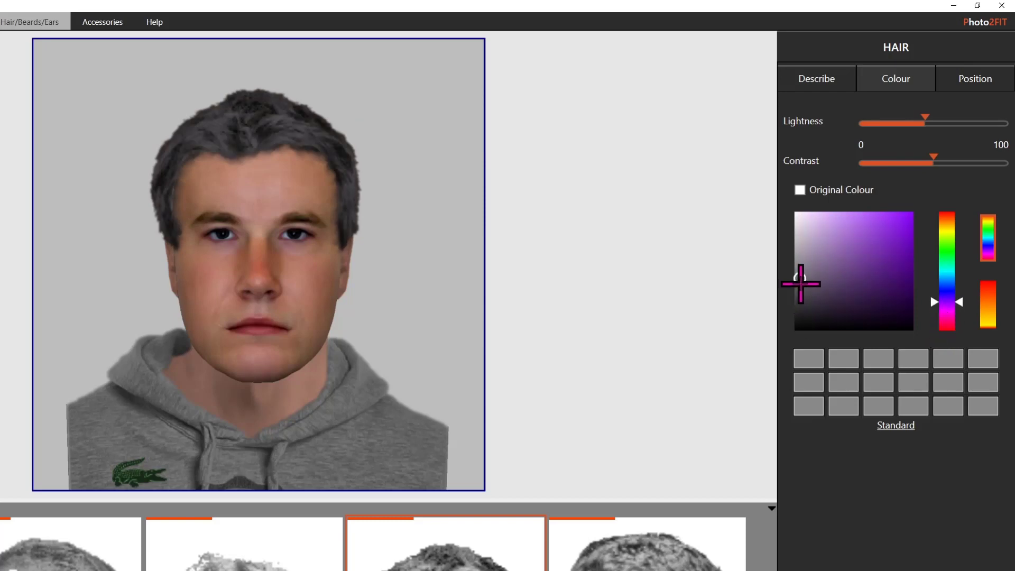
pyautogui.moveTo(820, 274)
pyautogui.mouseDown()
pyautogui.moveTo(890, 233)
pyautogui.moveTo(863, 253)
pyautogui.mouseUp()
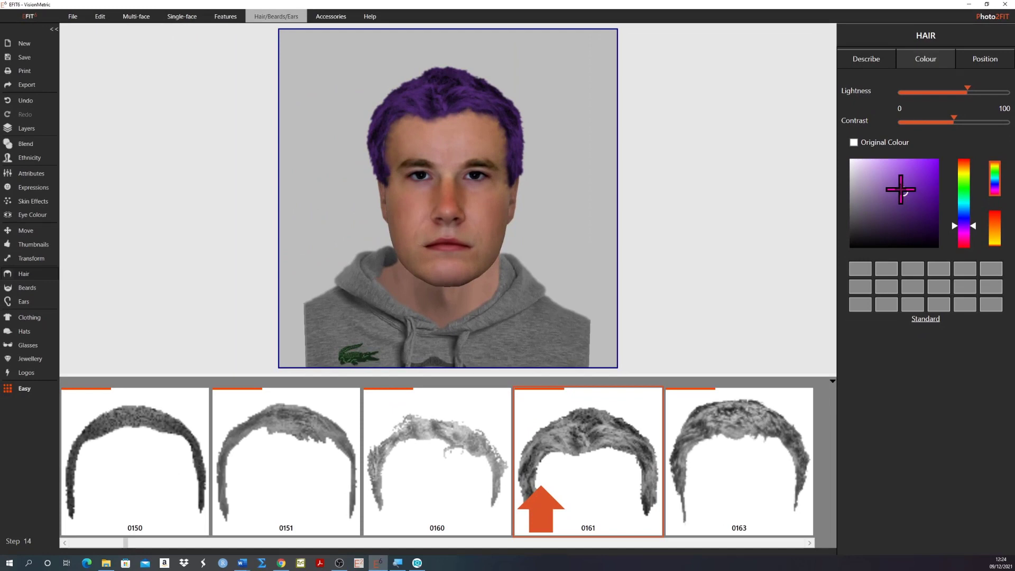
pyautogui.moveTo(904, 192); pyautogui.dragTo(911, 177)
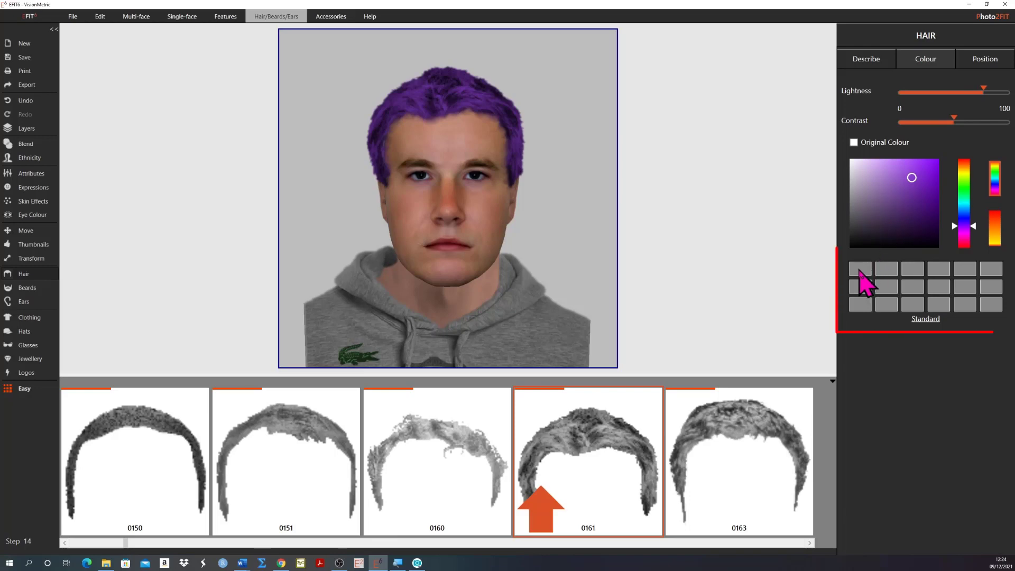
pyautogui.click(860, 270)
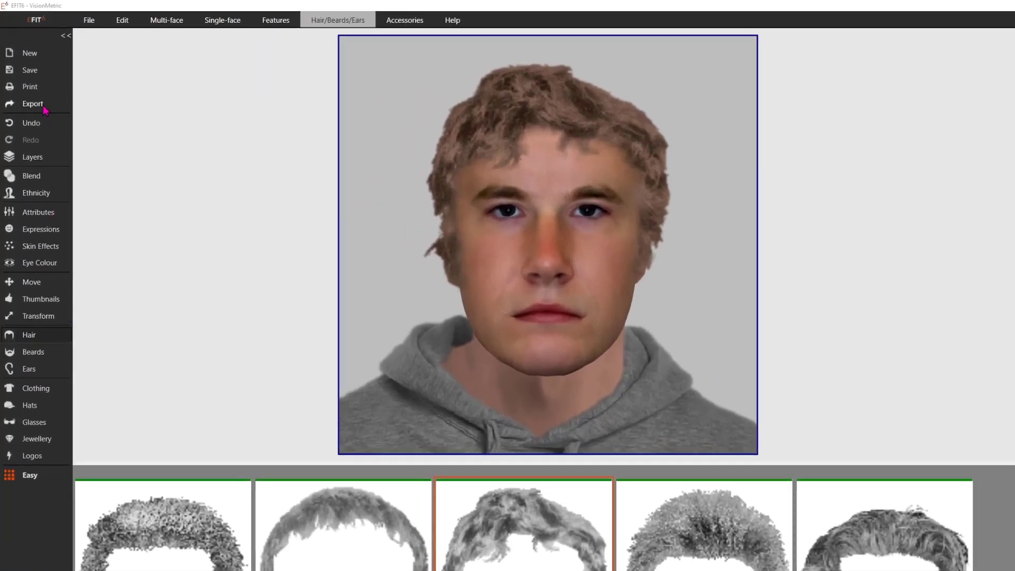
# - Export the 0060 (hair) layer for external editing, including the other layers as background and foreground
pyautogui.click(33, 103)
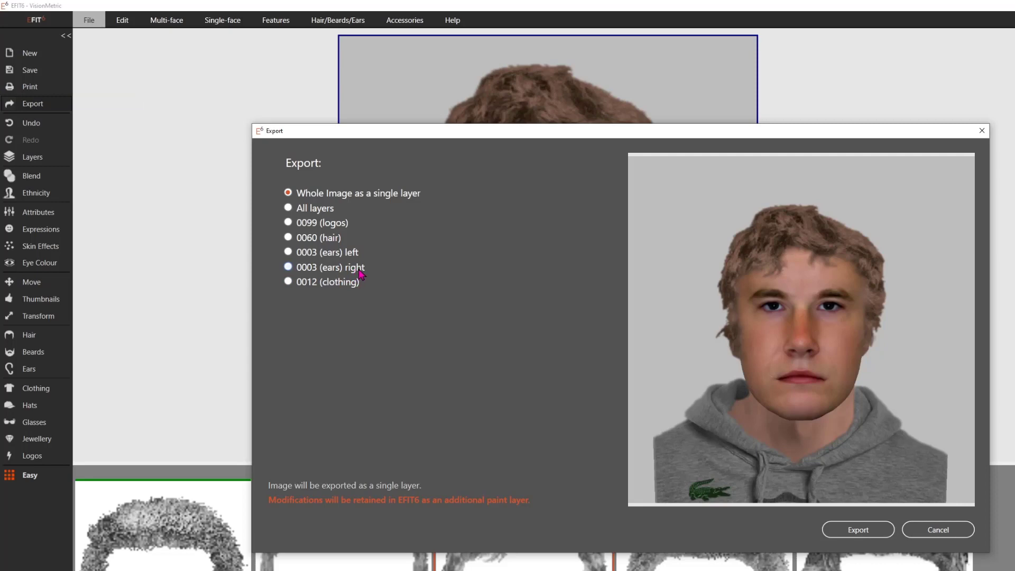
pyautogui.click(288, 238)
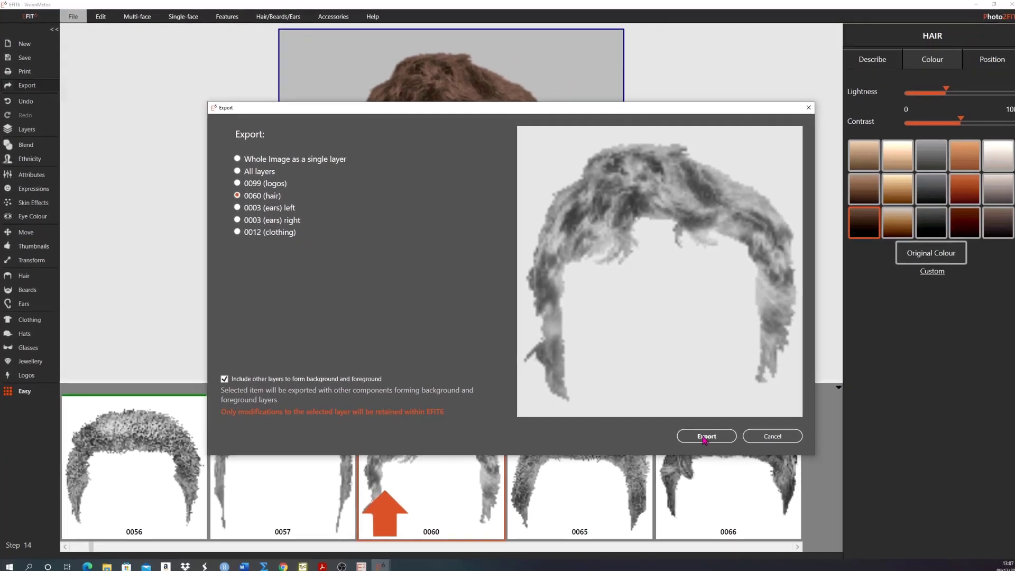
pyautogui.click(699, 435)
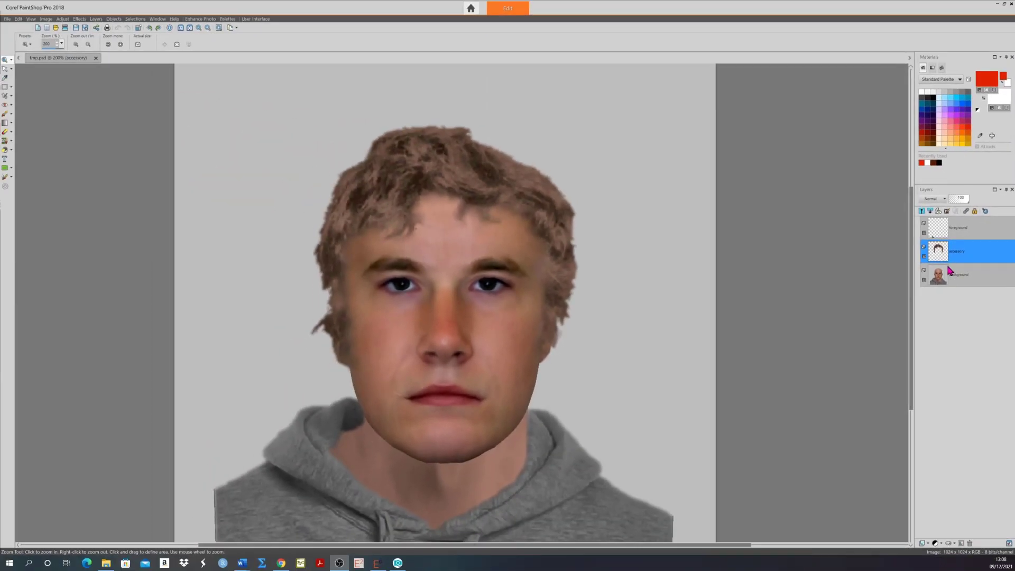
# - In Corel PaintShop Pro, erase the excess hair at the side of the face on the accessory layer with the Eraser tool
pyautogui.press('x')
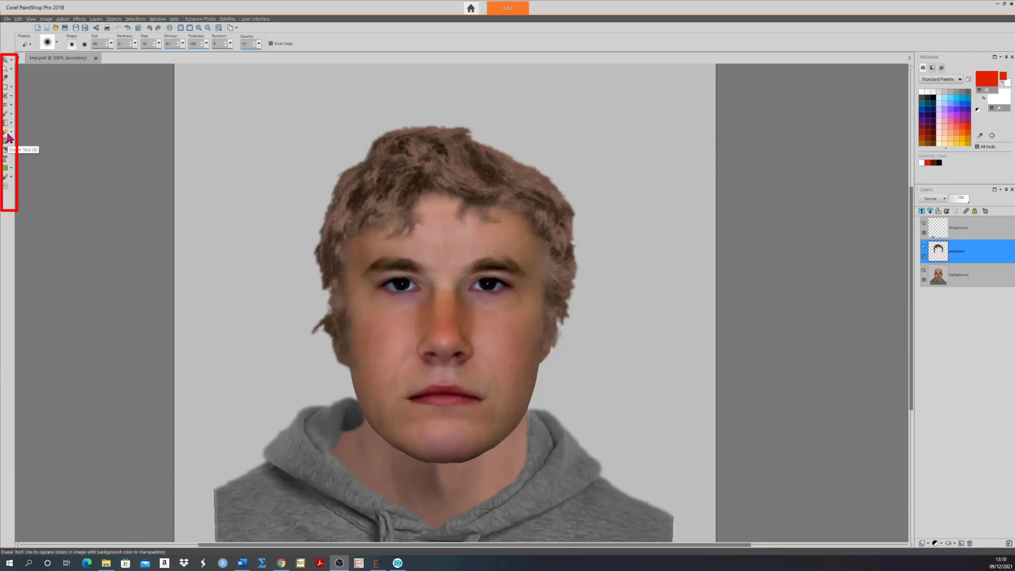
pyautogui.moveTo(341, 378)
pyautogui.mouseDown()
pyautogui.moveTo(338, 340)
pyautogui.moveTo(344, 366)
pyautogui.moveTo(303, 307)
pyautogui.moveTo(318, 357)
pyautogui.moveTo(305, 323)
pyautogui.moveTo(325, 319)
pyautogui.moveTo(321, 334)
pyautogui.moveTo(351, 380)
pyautogui.moveTo(315, 305)
pyautogui.moveTo(316, 322)
pyautogui.moveTo(343, 341)
pyautogui.moveTo(327, 323)
pyautogui.moveTo(329, 347)
pyautogui.moveTo(339, 320)
pyautogui.mouseUp()
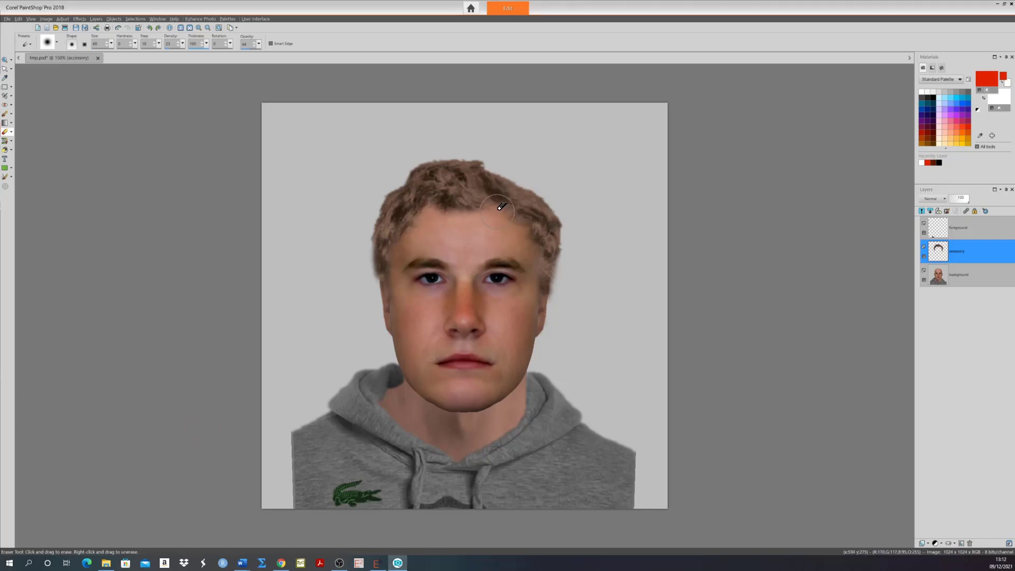
# - Save tmp.psd while closing Corel PaintShop Pro, then back in EFIT6 locate the edited hair at the start of the hair strip and accept it
pyautogui.click(1012, 4)
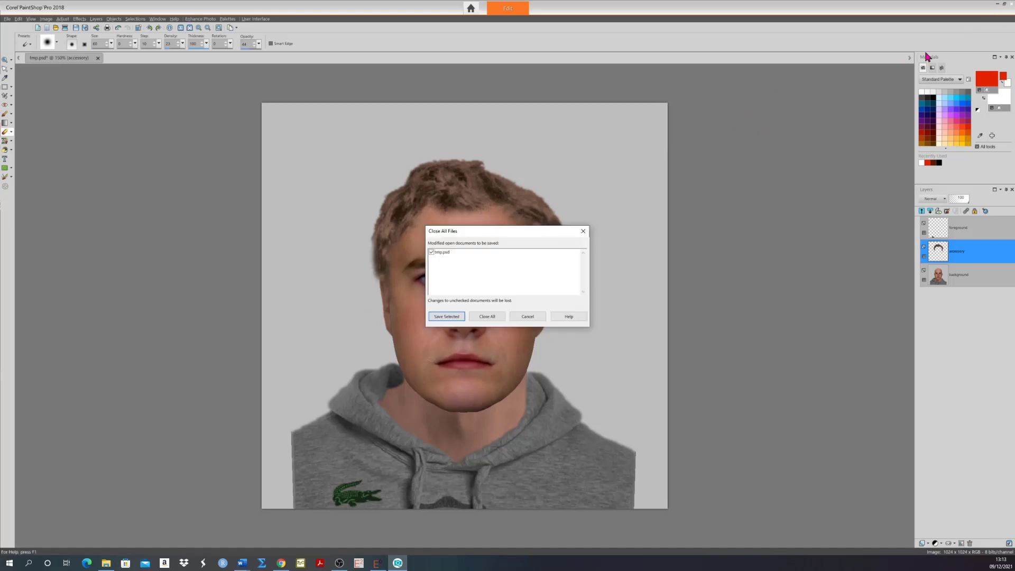
pyautogui.click(447, 318)
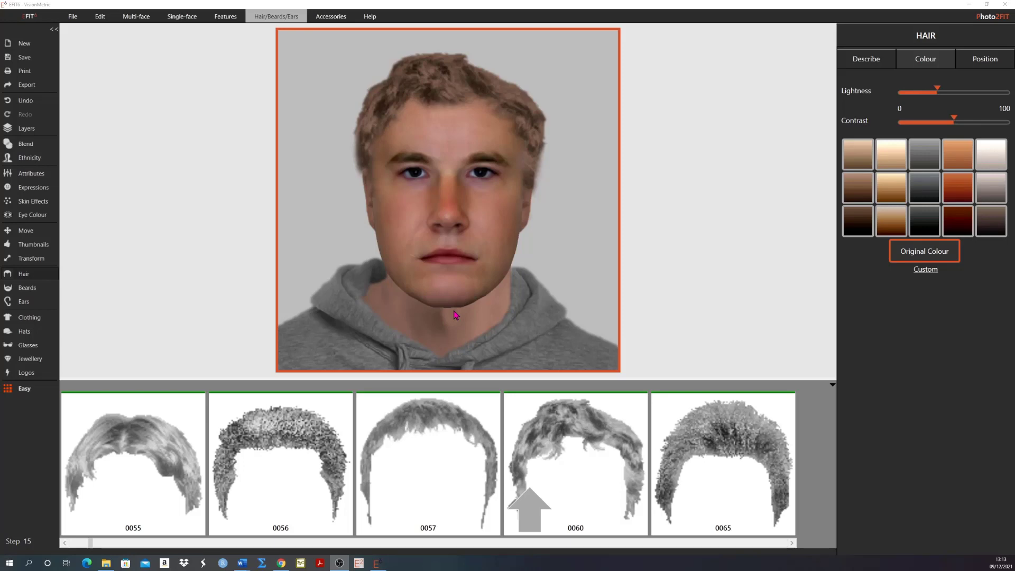
pyautogui.moveTo(456, 408)
pyautogui.moveTo(91, 543); pyautogui.dragTo(67, 545)
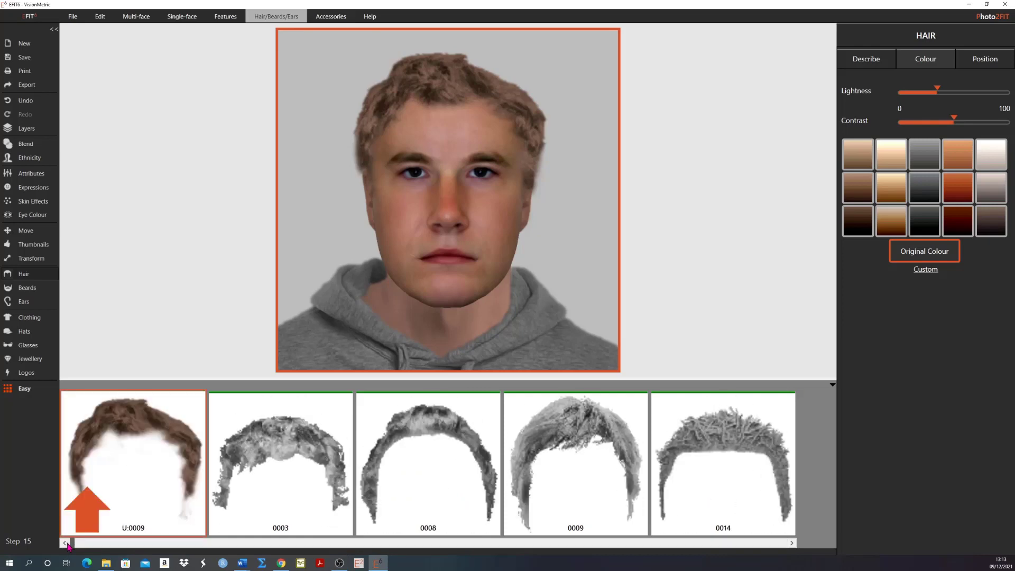
pyautogui.moveTo(103, 511)
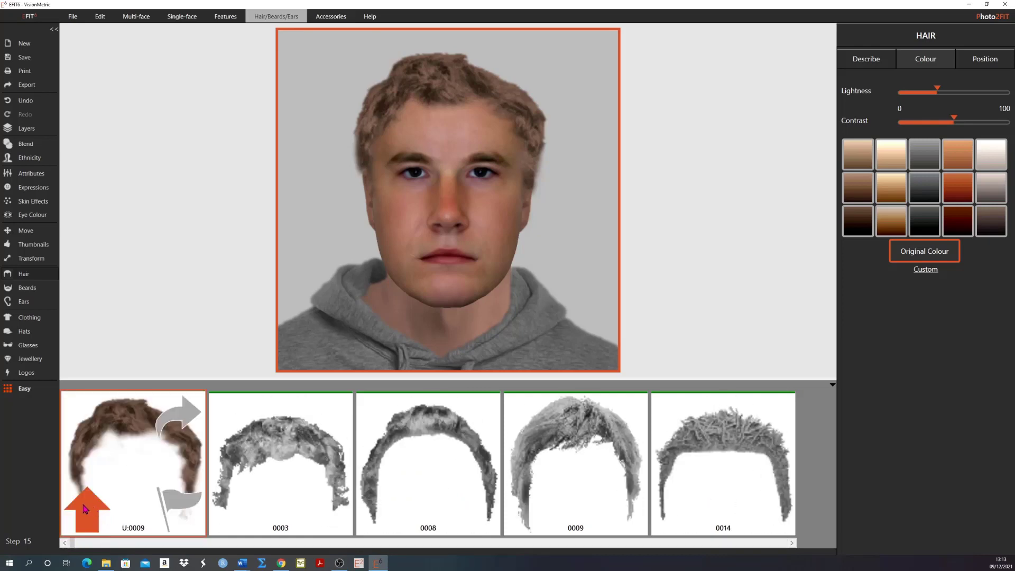
pyautogui.click(86, 509)
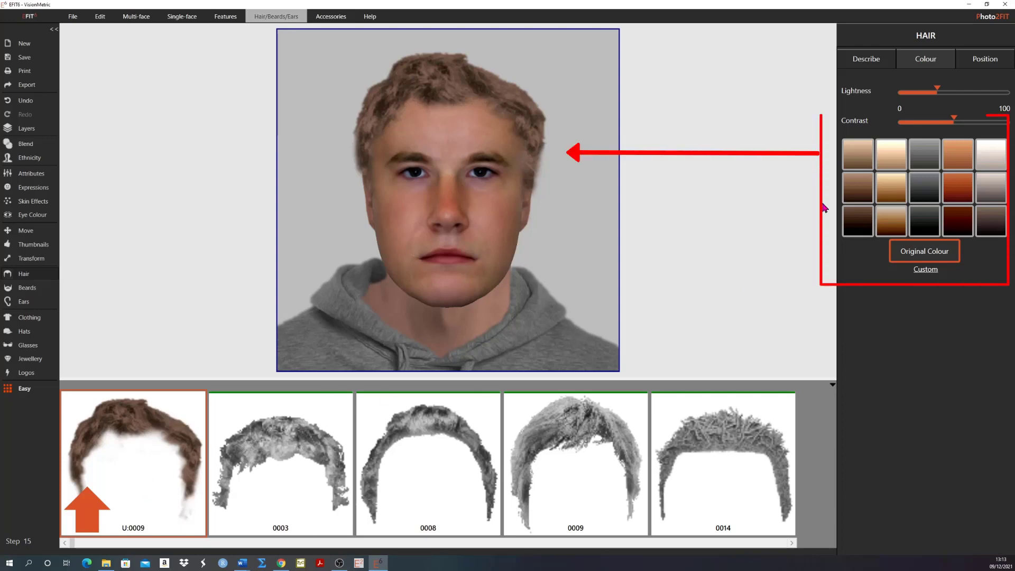
# - Try brown, blonde, dark grey and ginger colour presets on the edited hair, finishing with the light grey preset
pyautogui.click(862, 162)
pyautogui.click(865, 183)
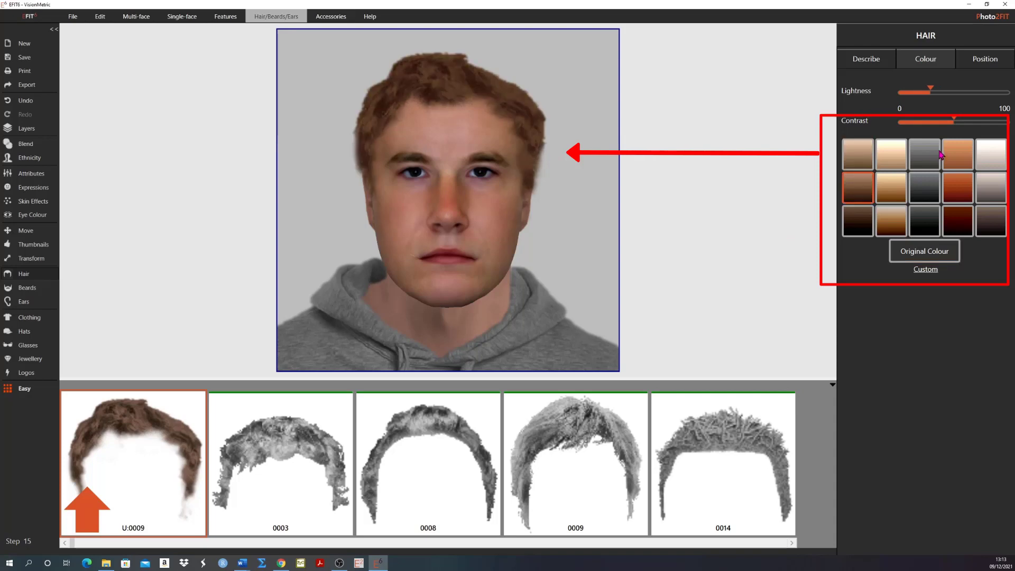
pyautogui.click(939, 155)
pyautogui.click(899, 189)
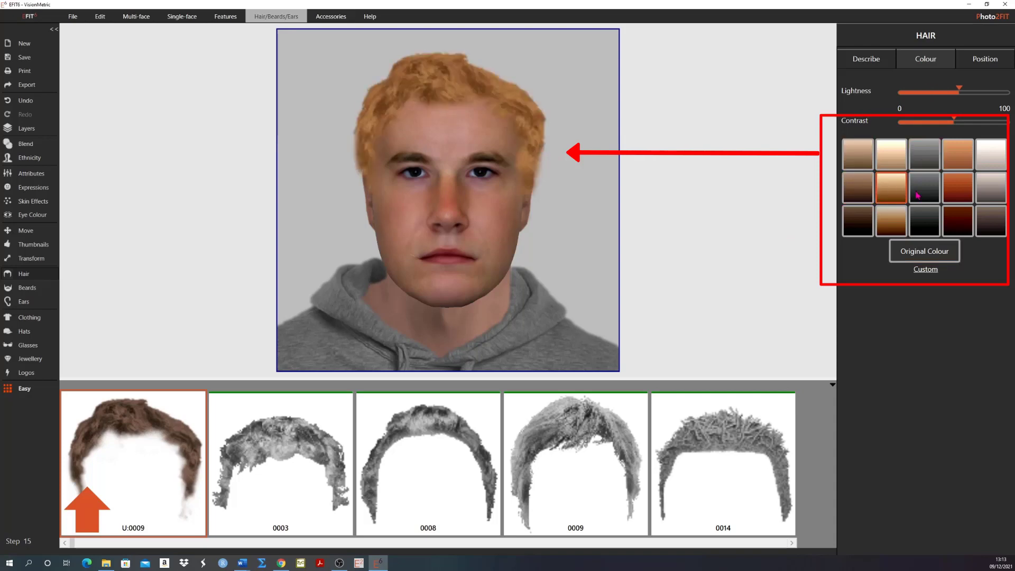
pyautogui.click(928, 193)
pyautogui.click(956, 164)
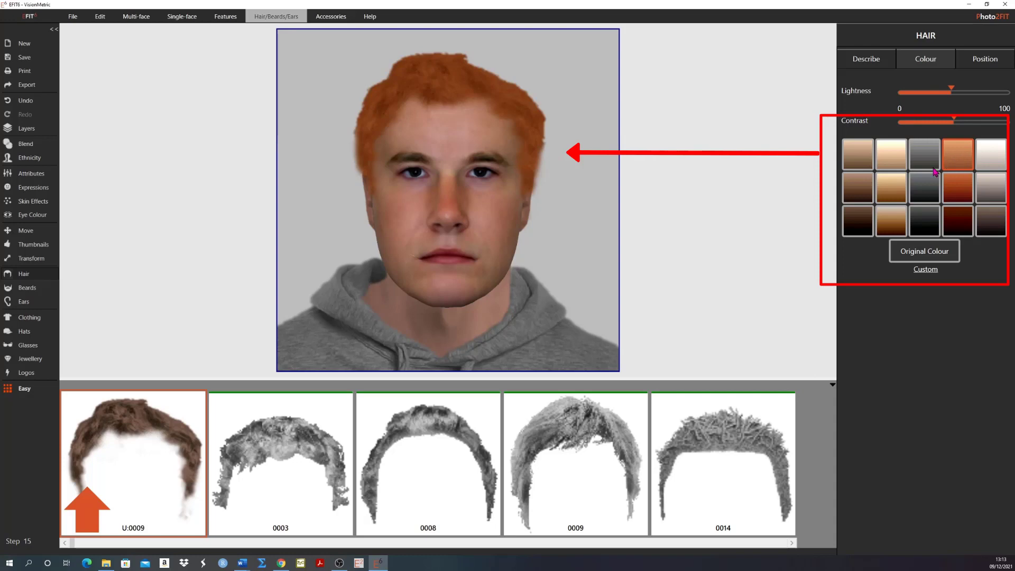
pyautogui.click(923, 162)
# - Nudge the edited hair sideways and back, then stretch its upper part wider
pyautogui.click(984, 58)
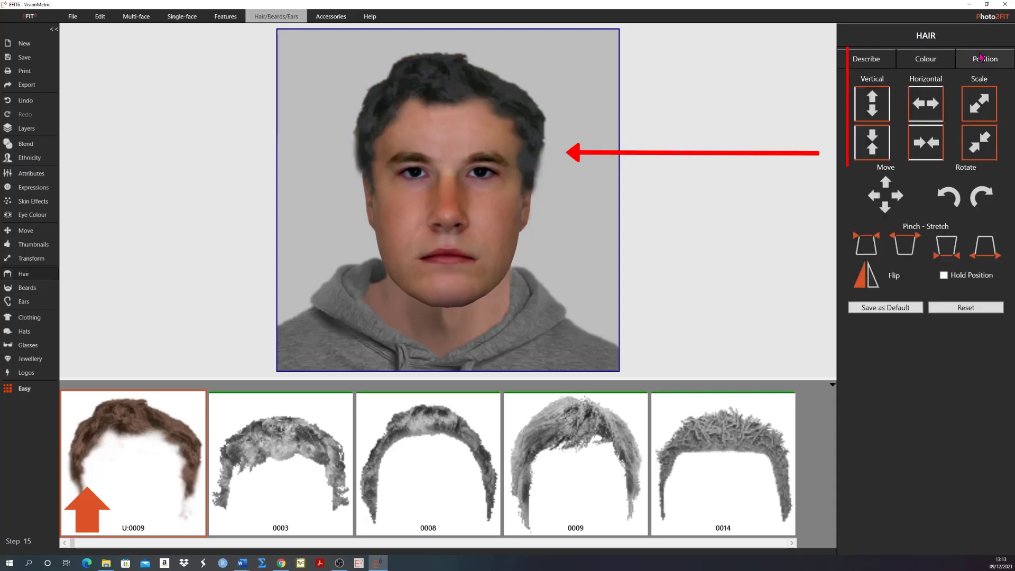
pyautogui.click(874, 196)
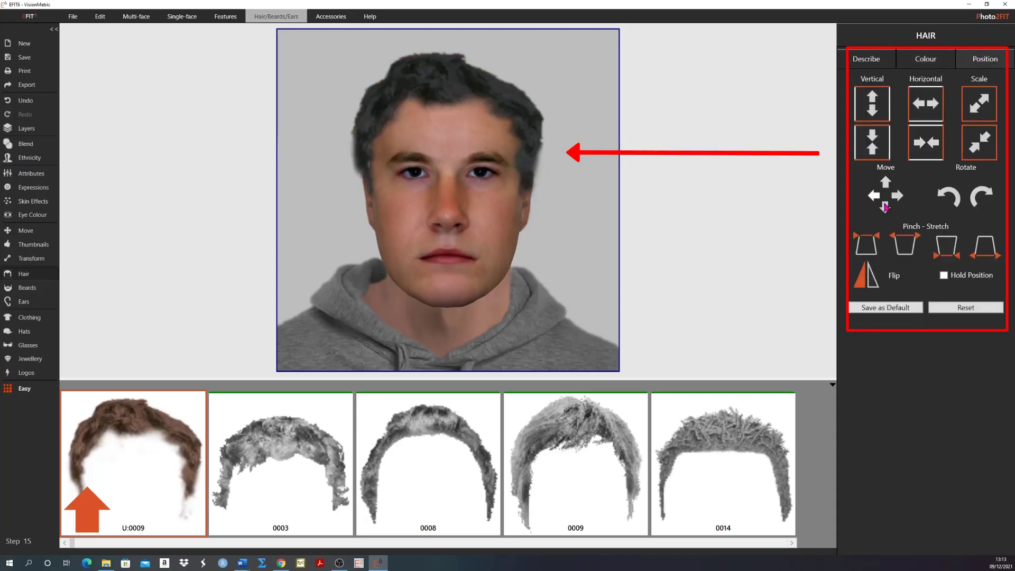
pyautogui.click(898, 196)
pyautogui.click(897, 196)
pyautogui.click(897, 197)
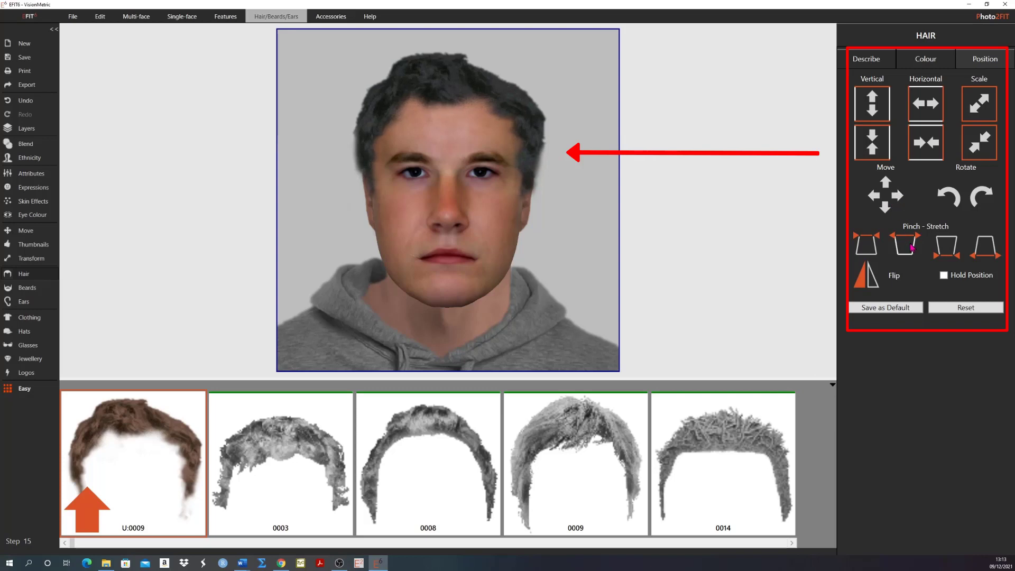
pyautogui.click(906, 239)
pyautogui.click(906, 239)
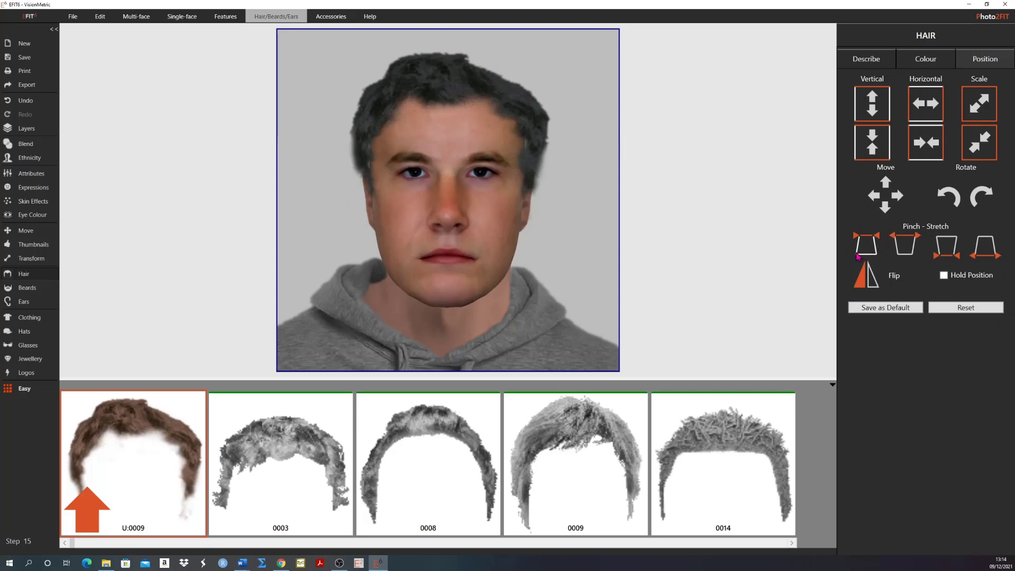
# - Replace the hair with style 0003 and delete the custom hairstyle U:0009 from the library
pyautogui.moveTo(253, 504)
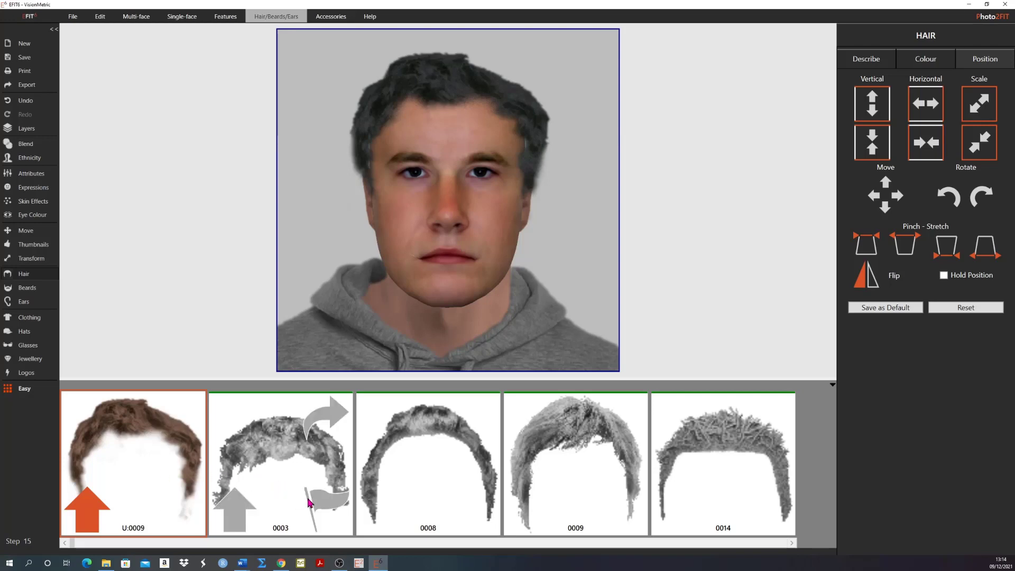
pyautogui.click(249, 517)
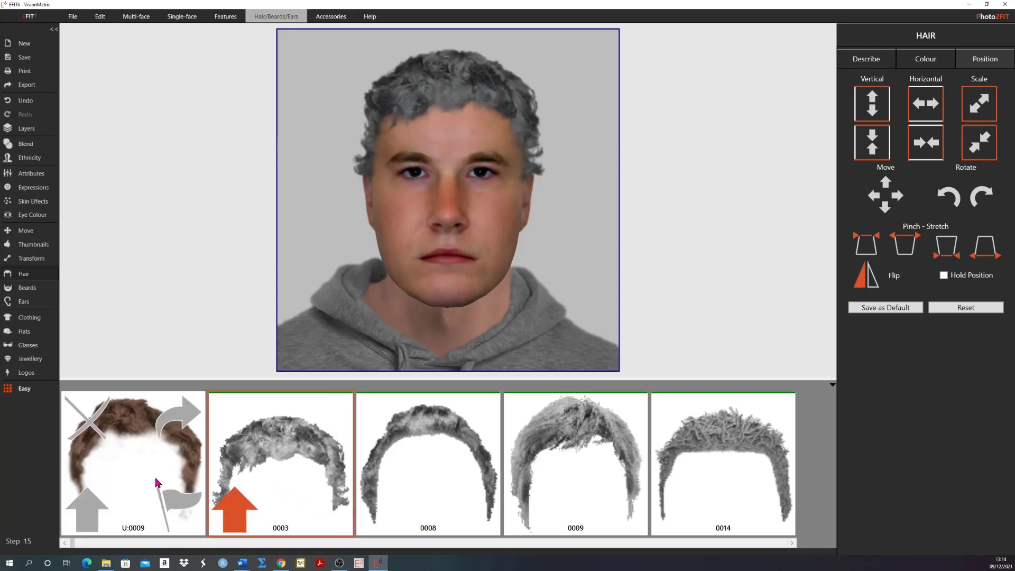
pyautogui.click(92, 428)
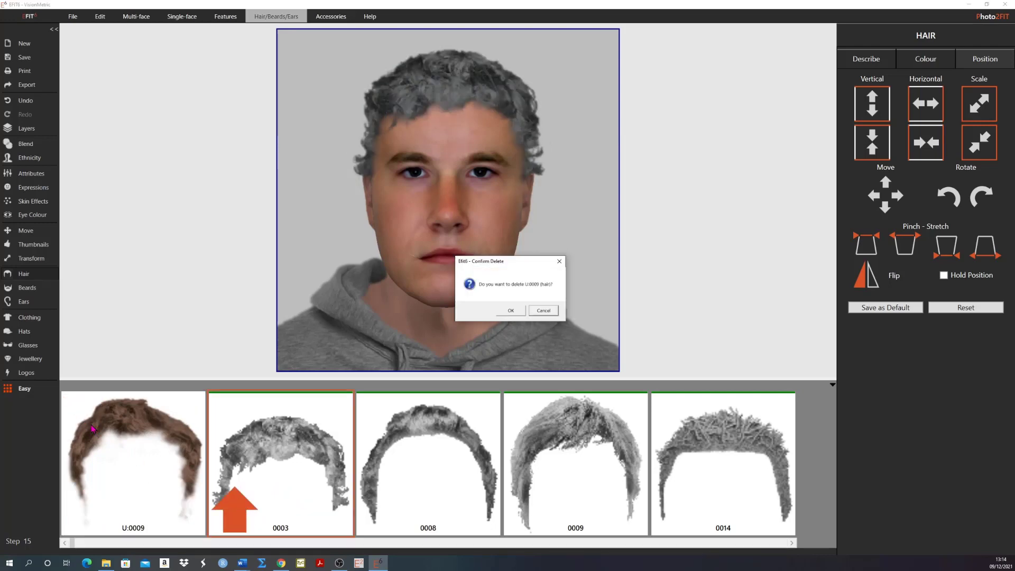
pyautogui.click(511, 311)
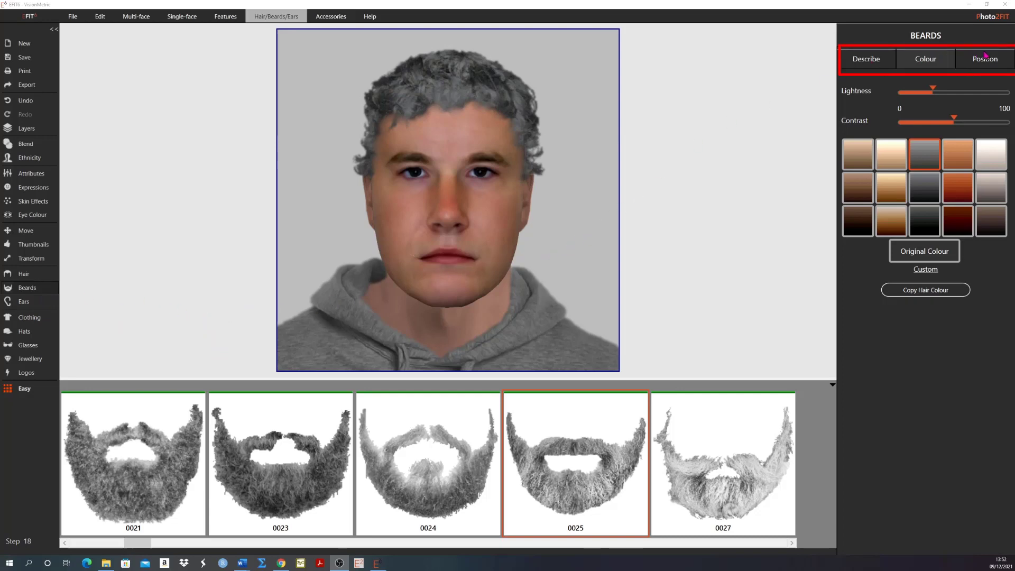
# - Set the beard type to Full Beard, browse the available beards and apply beard 0025 to the face
pyautogui.click(892, 62)
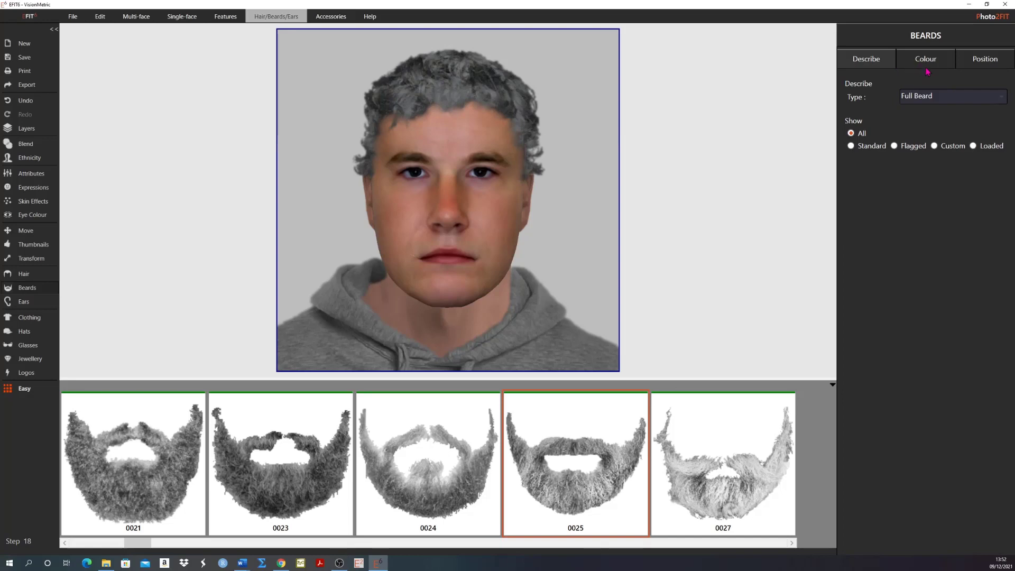
pyautogui.click(1001, 97)
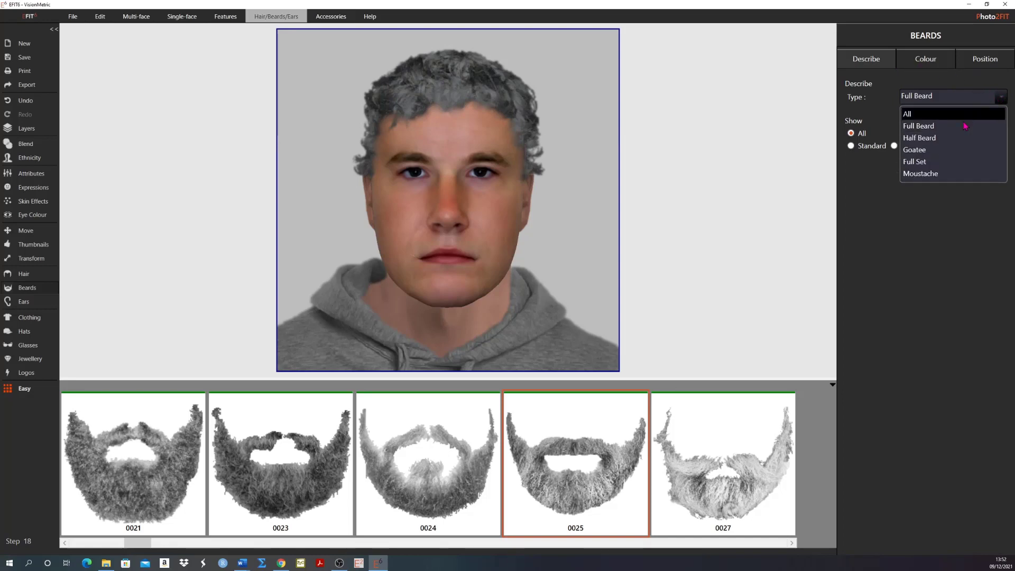
pyautogui.click(929, 126)
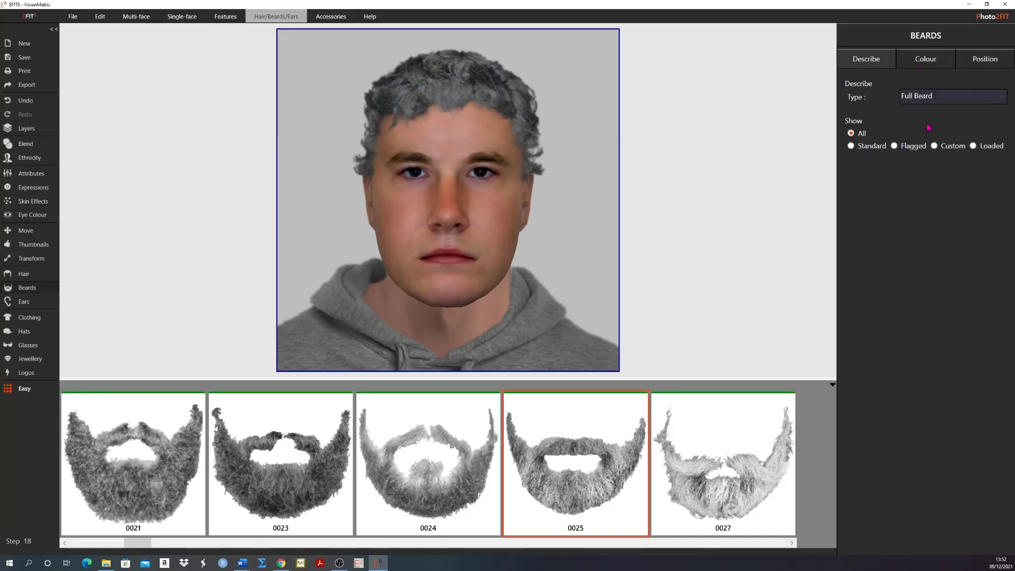
pyautogui.click(405, 543)
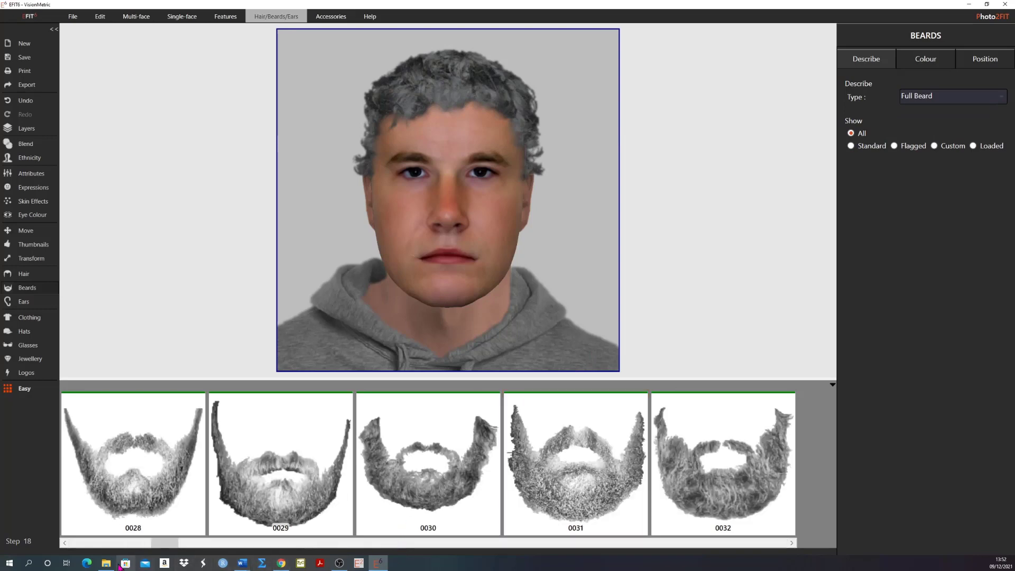
pyautogui.click(121, 544)
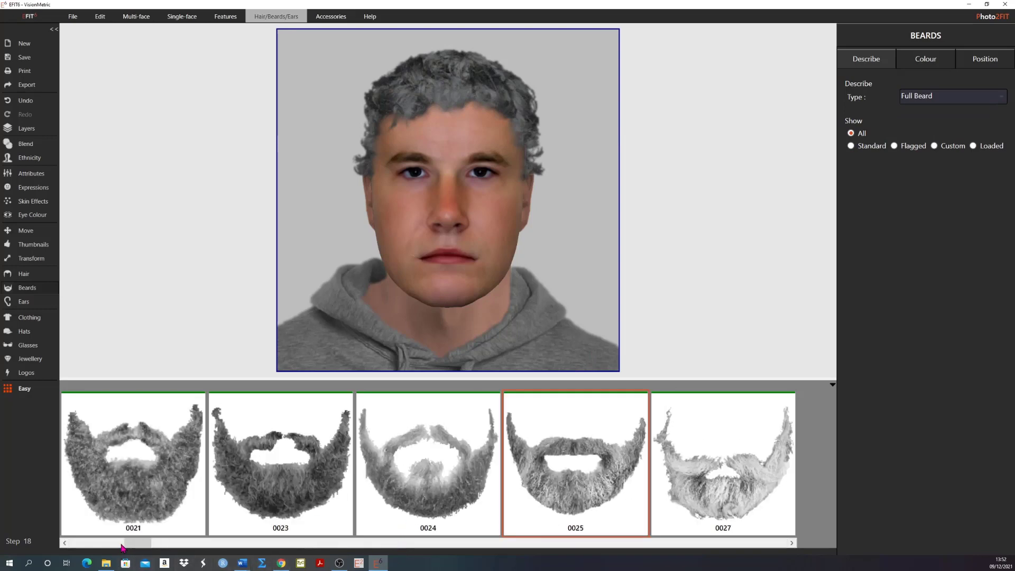
pyautogui.moveTo(529, 512)
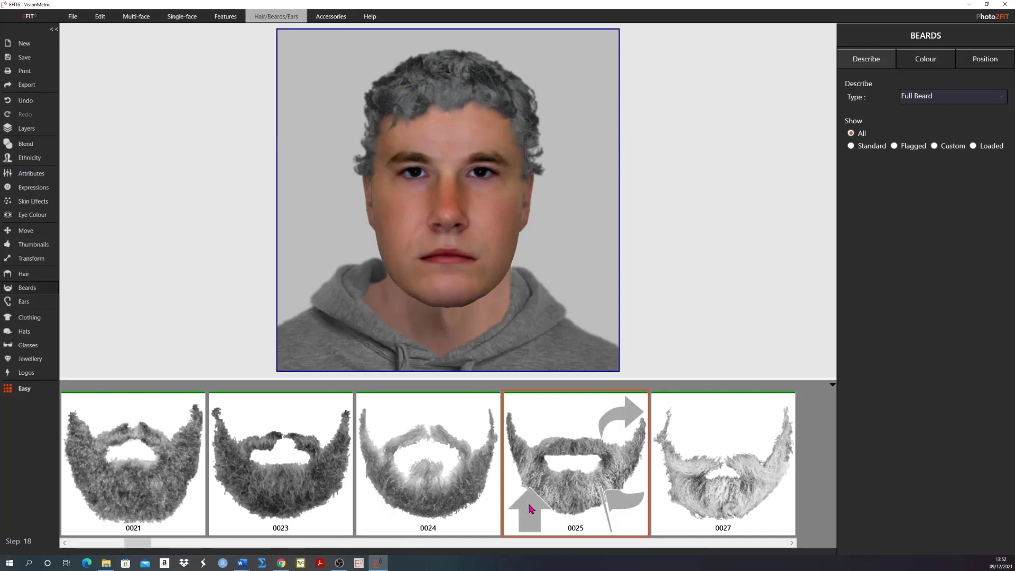
pyautogui.click(530, 509)
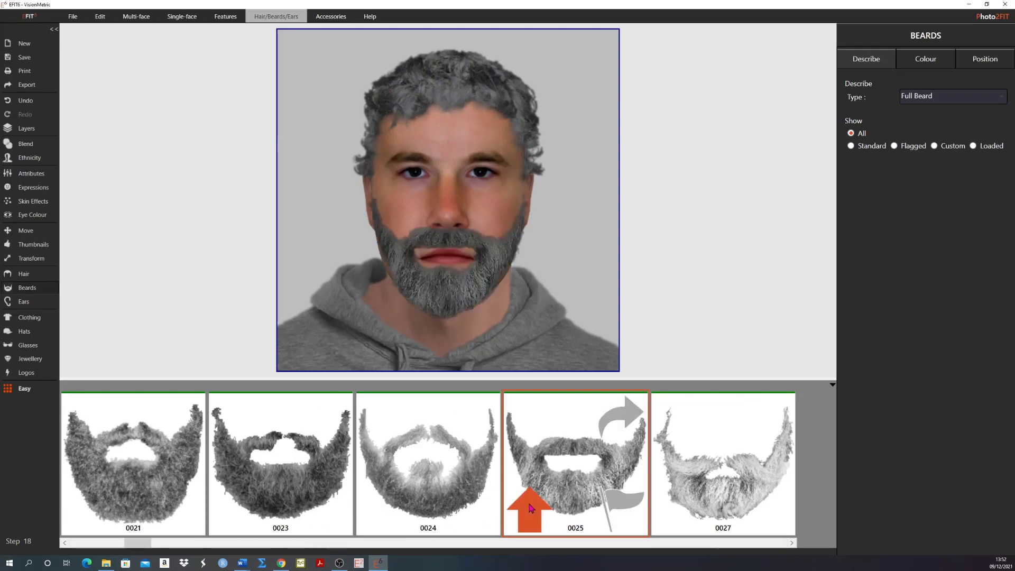
# - Review the beard's colour options, then move beard 0025 slightly down on the face
pyautogui.click(921, 61)
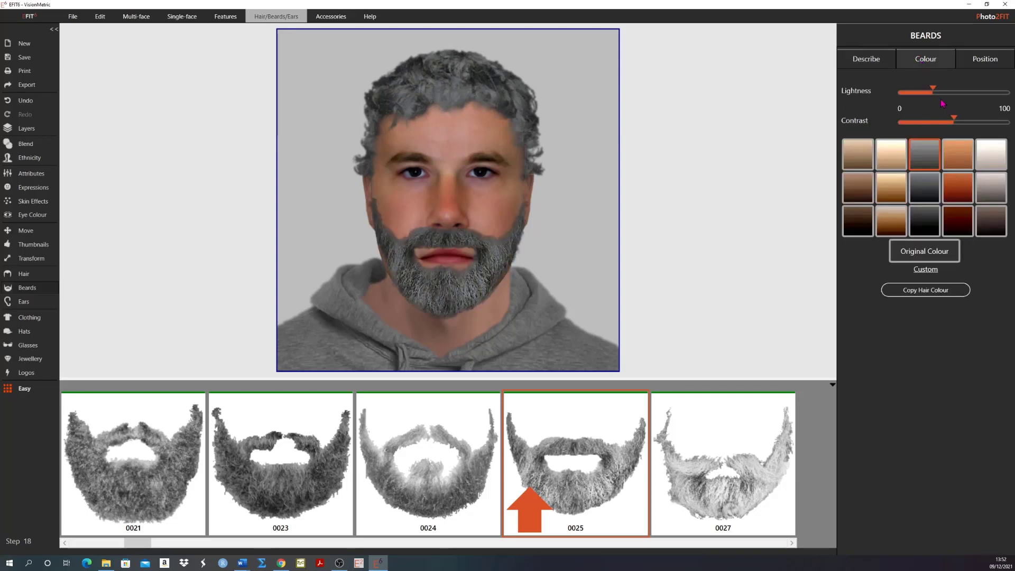
pyautogui.click(976, 62)
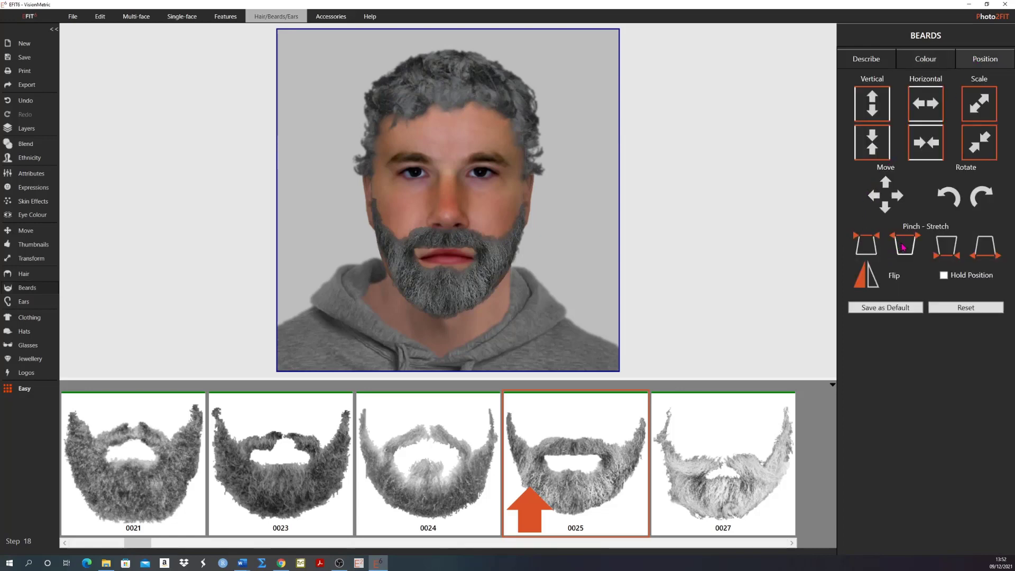
pyautogui.click(884, 207)
pyautogui.click(883, 207)
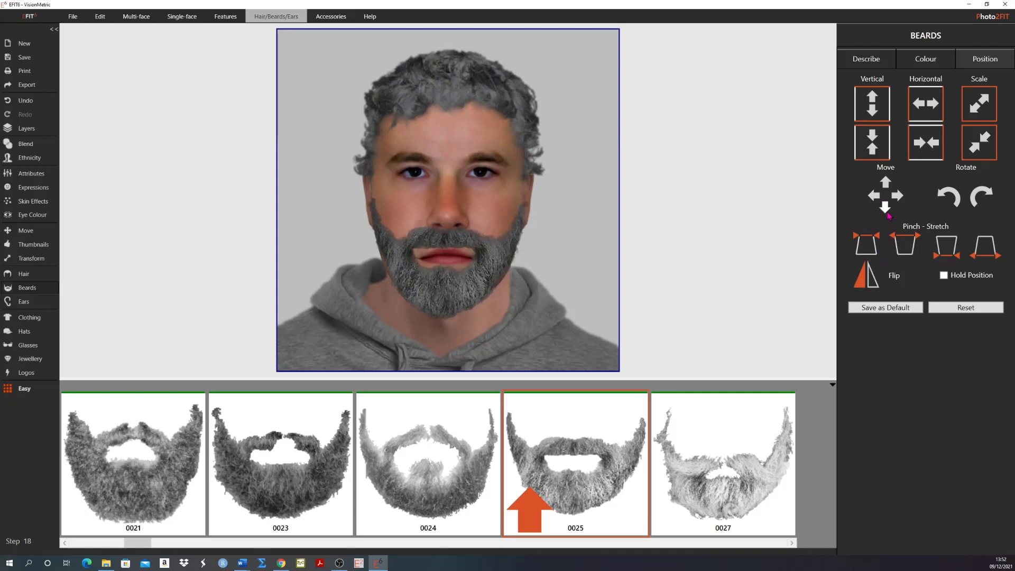
pyautogui.click(886, 209)
pyautogui.click(886, 209)
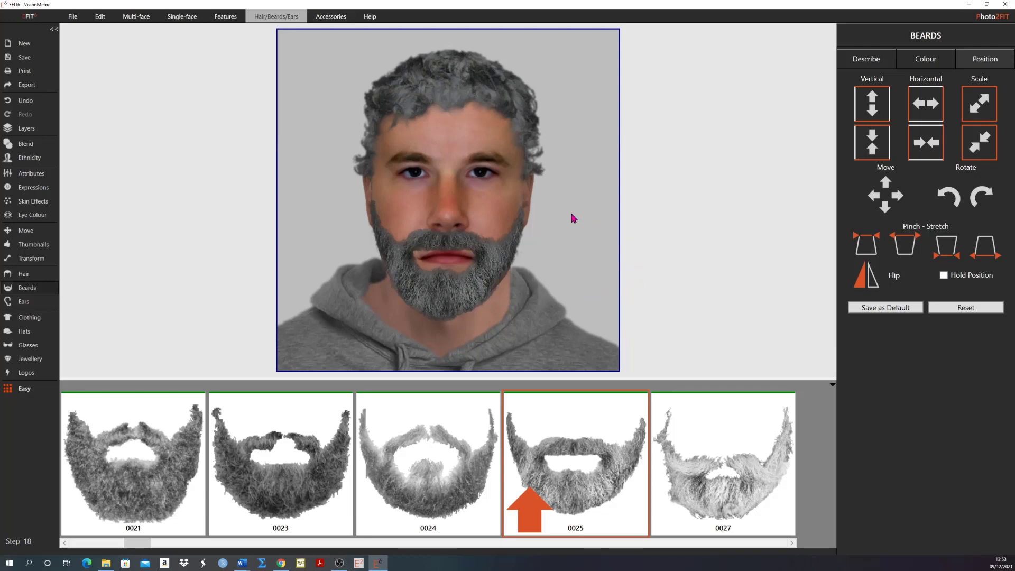
# - Export the 0025 (beards) layer for external editing, including the other layers as background and foreground
pyautogui.click(26, 85)
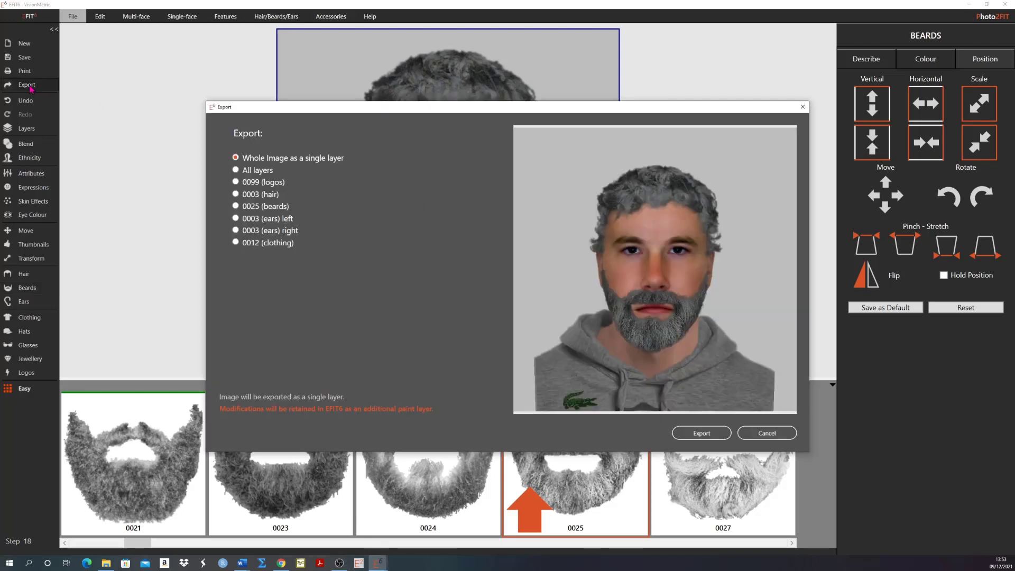
pyautogui.click(235, 206)
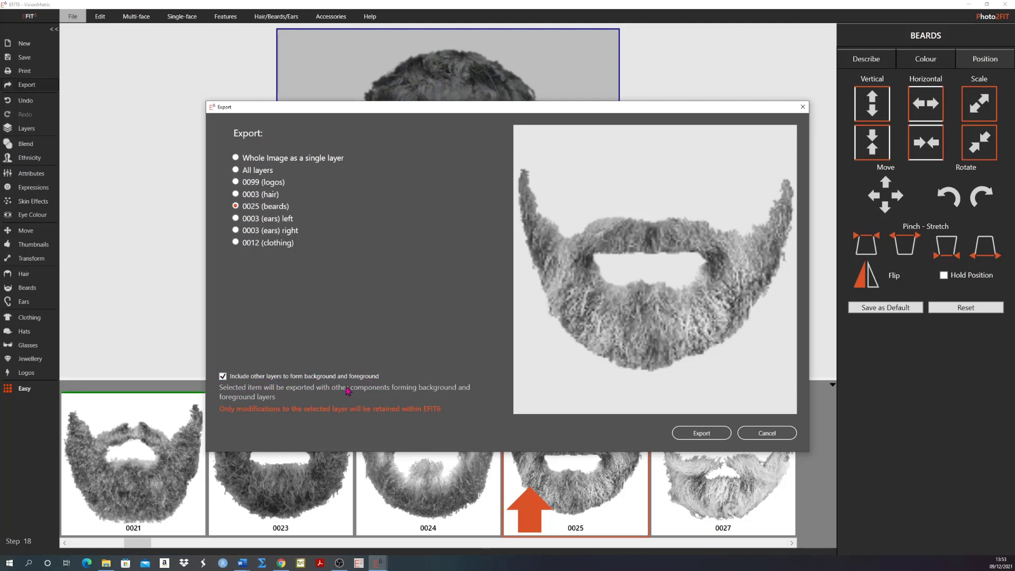
pyautogui.click(701, 434)
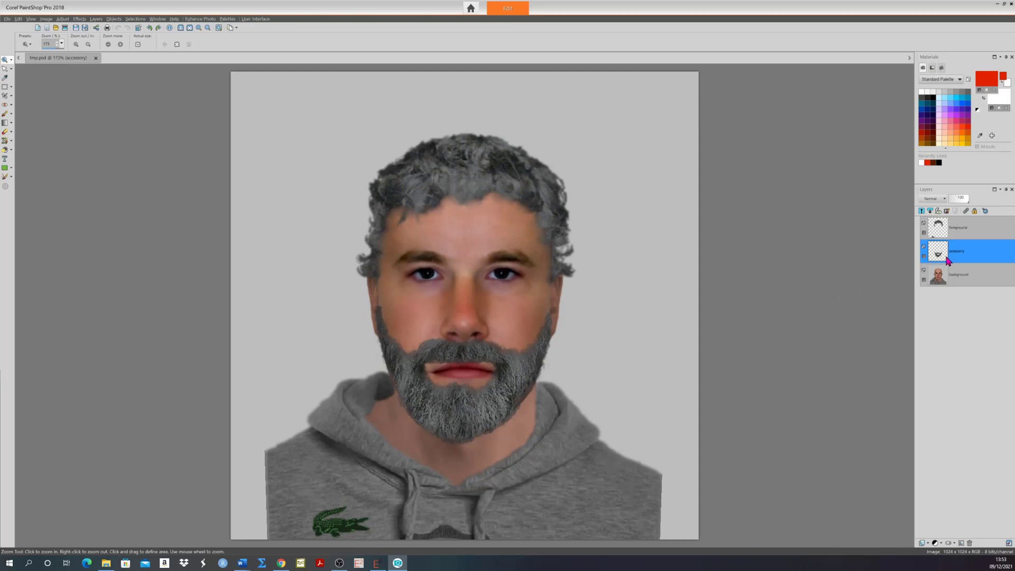
pyautogui.moveTo(985, 254)
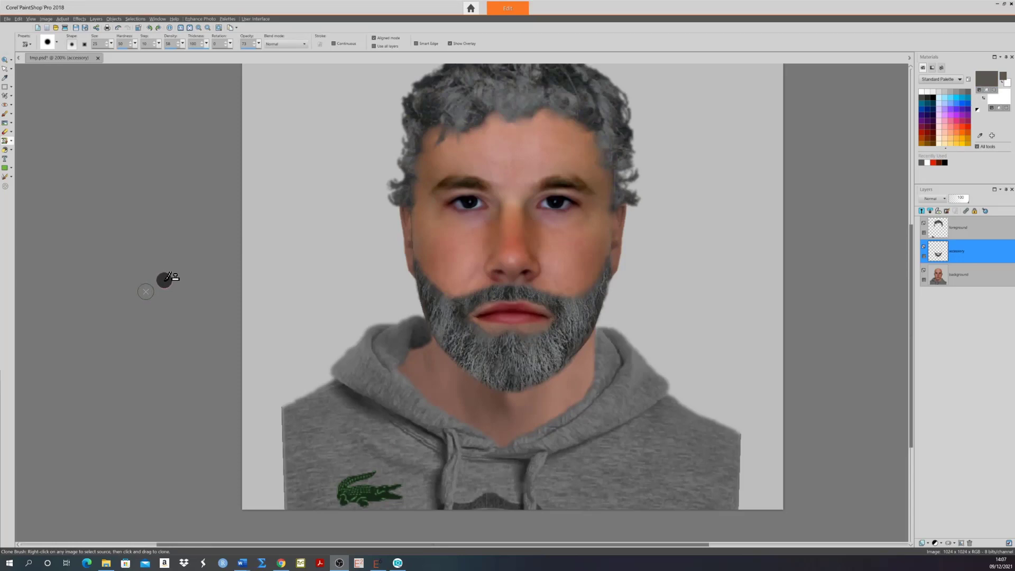
# - Save the retouched beard in tmp.psd while closing PaintShop Pro, then accept the modified beard at the start of EFIT6's beard strip
pyautogui.click(1012, 8)
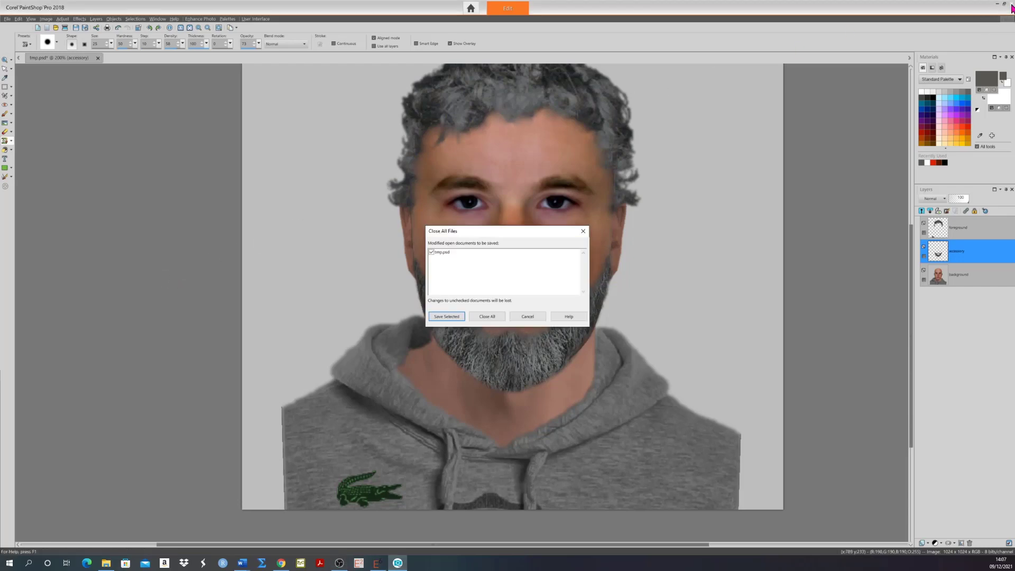
pyautogui.click(446, 317)
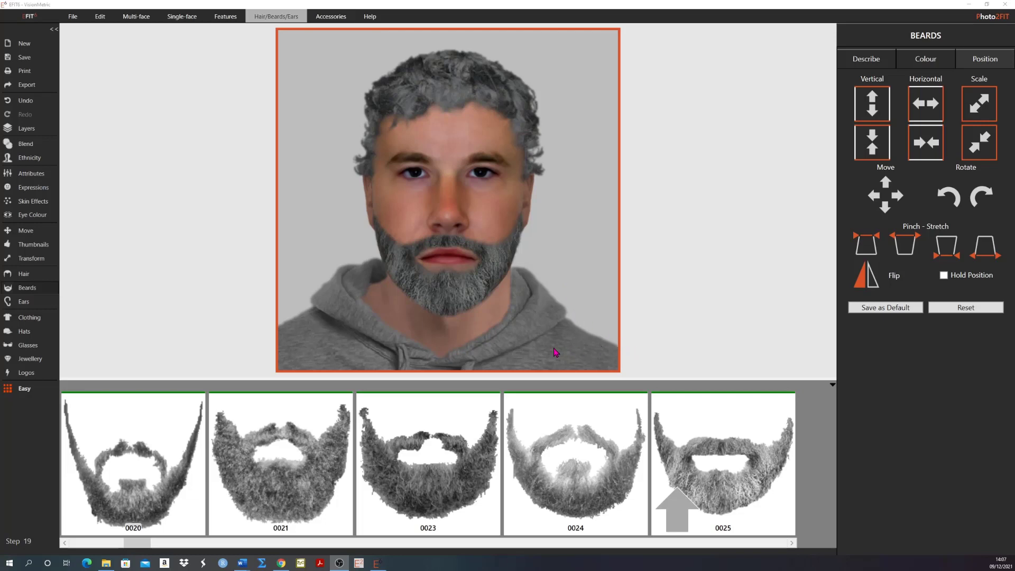
pyautogui.moveTo(116, 545); pyautogui.dragTo(74, 550)
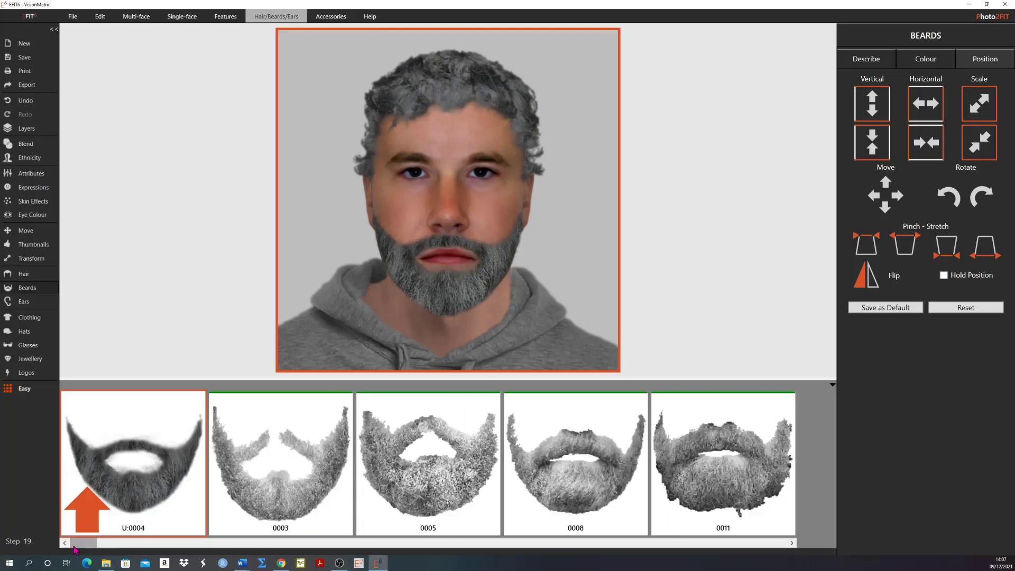
pyautogui.click(88, 511)
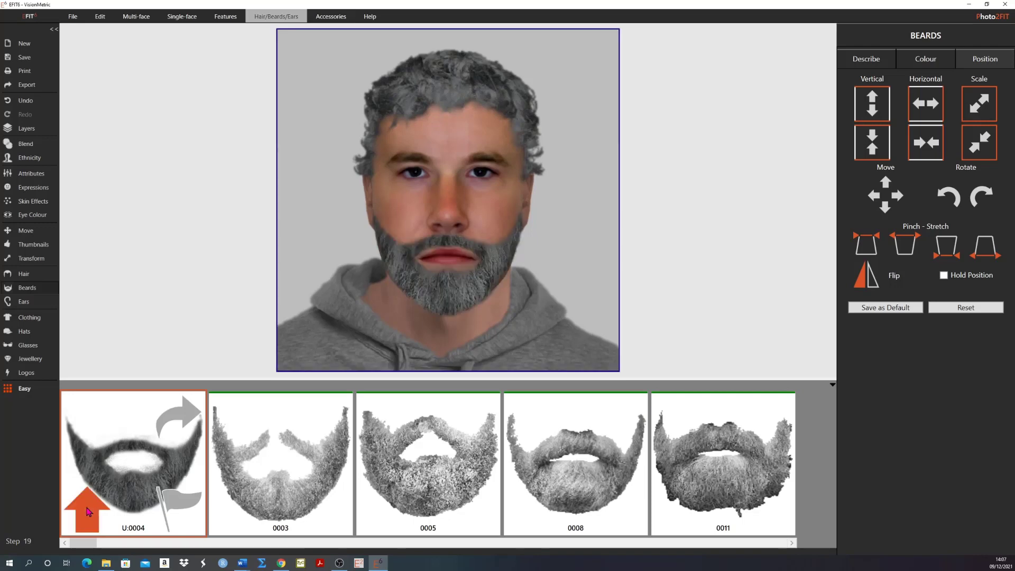